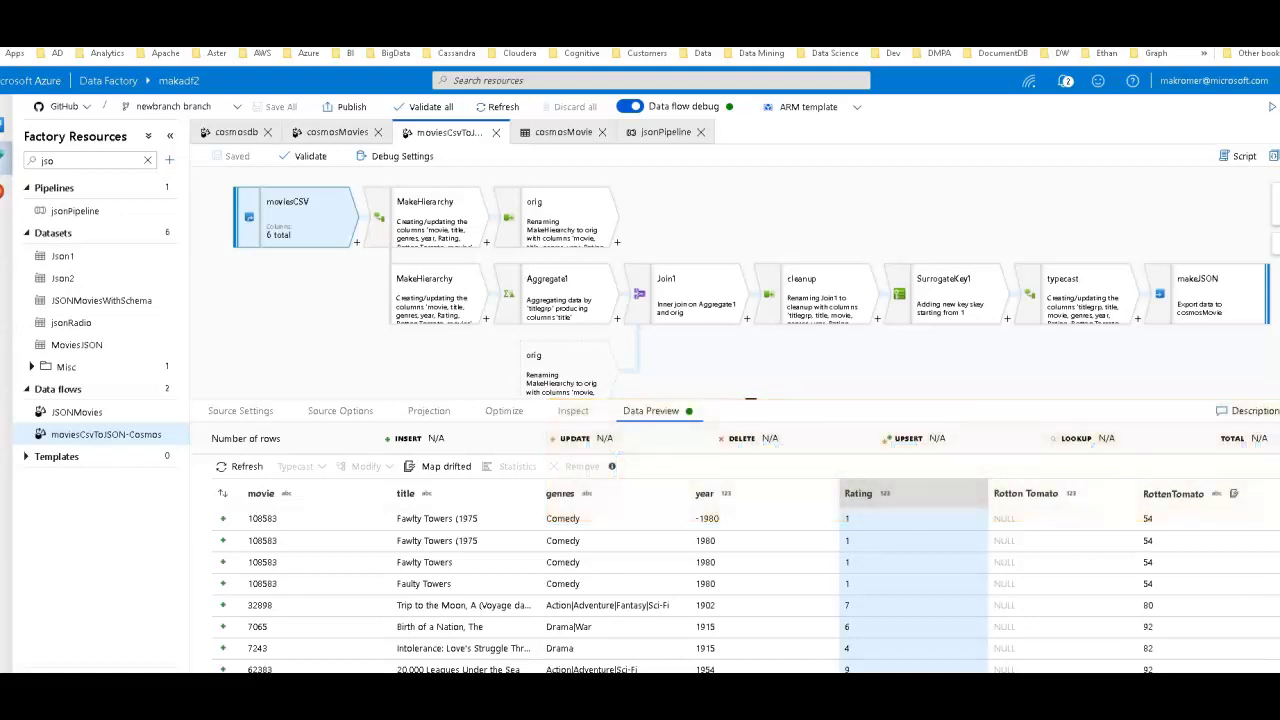
Review the moviesCSV source's dataset settings and the column types in its projection.
{"action": "left_click", "coordinate": [300, 218]}
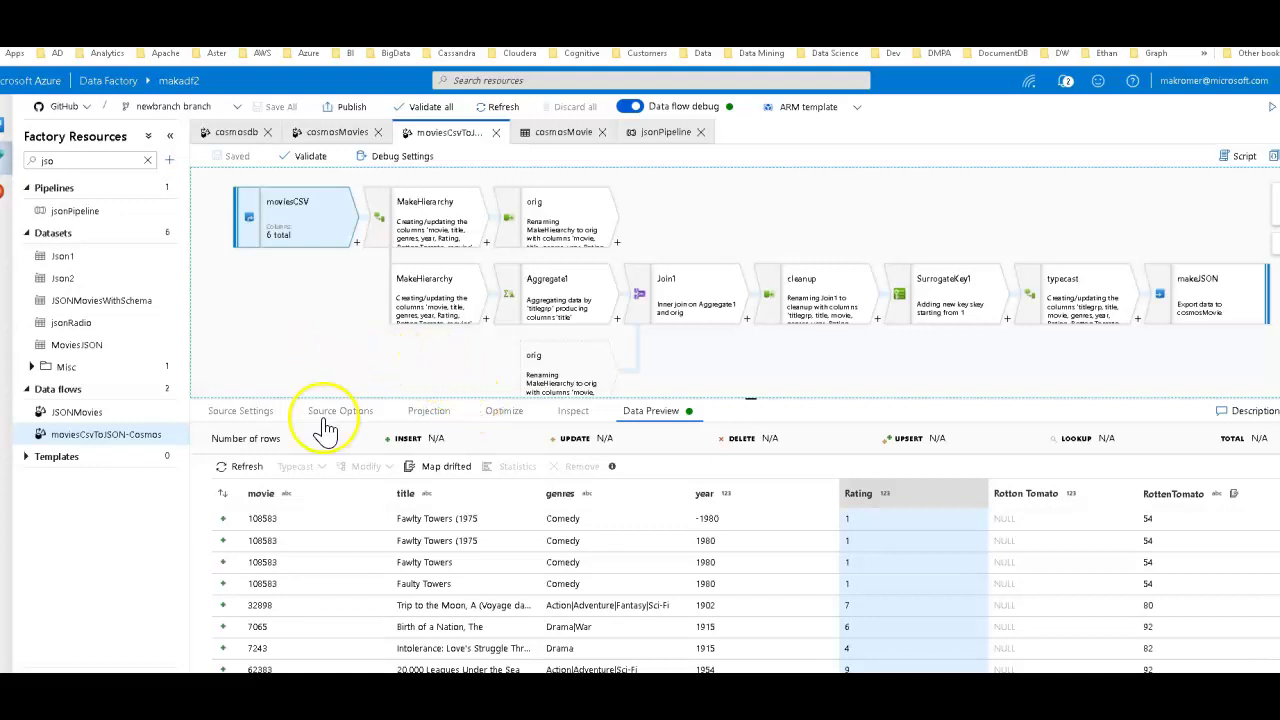
{"action": "left_click", "coordinate": [258, 416]}
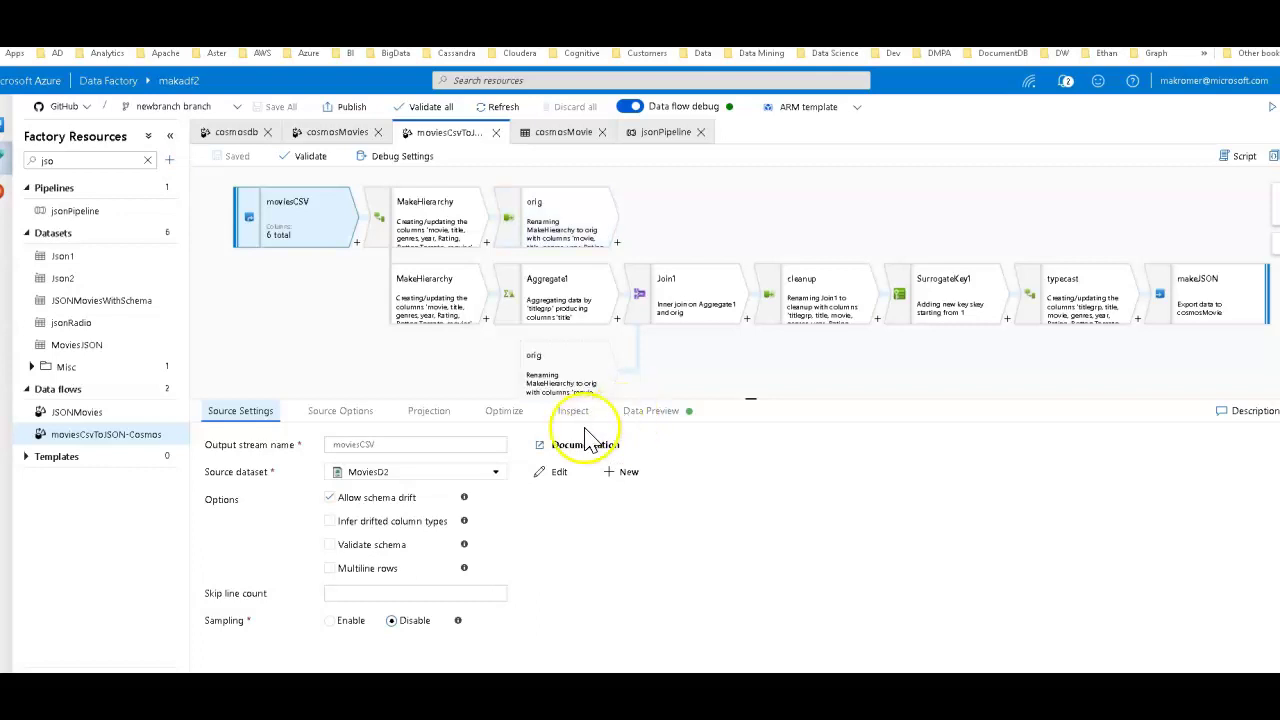
{"action": "left_click", "coordinate": [428, 411]}
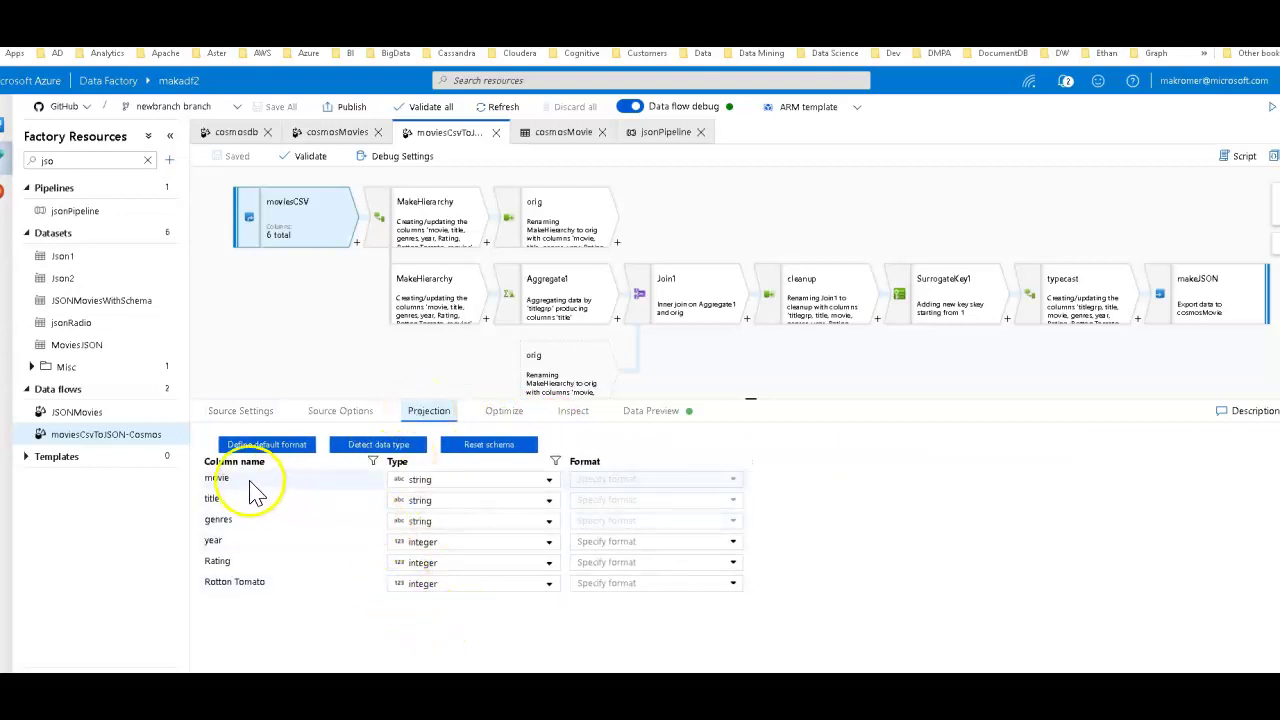
{"action": "left_click", "coordinate": [281, 520]}
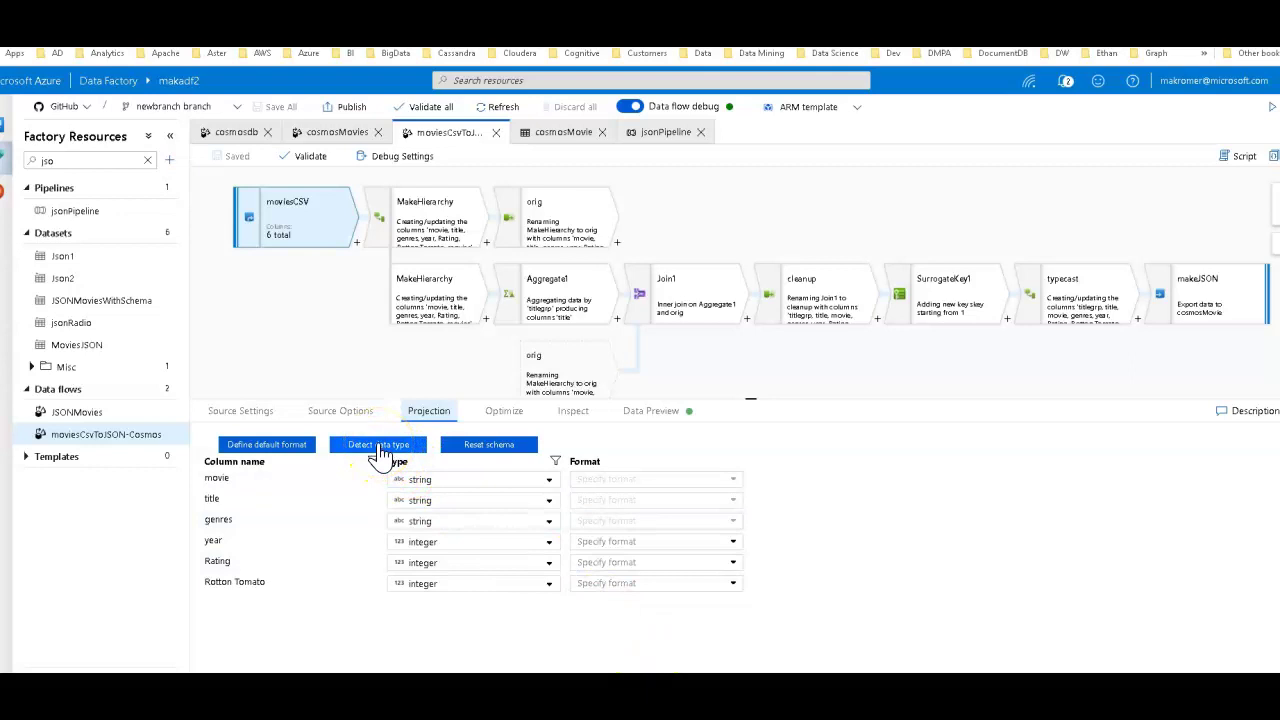
Examine the movies structure expression in the MakeHierarchy derived column, including its subcolumns and the options for adding columns.
{"action": "left_click", "coordinate": [438, 238]}
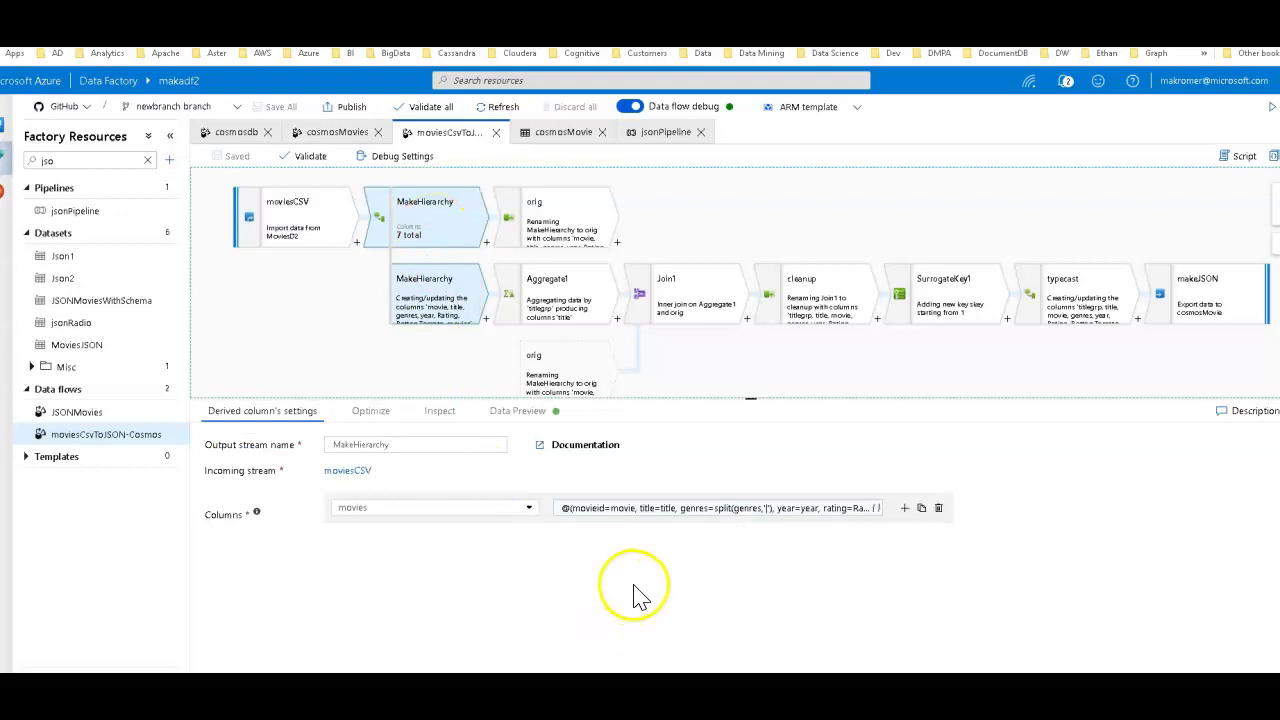
{"action": "left_click", "coordinate": [640, 512]}
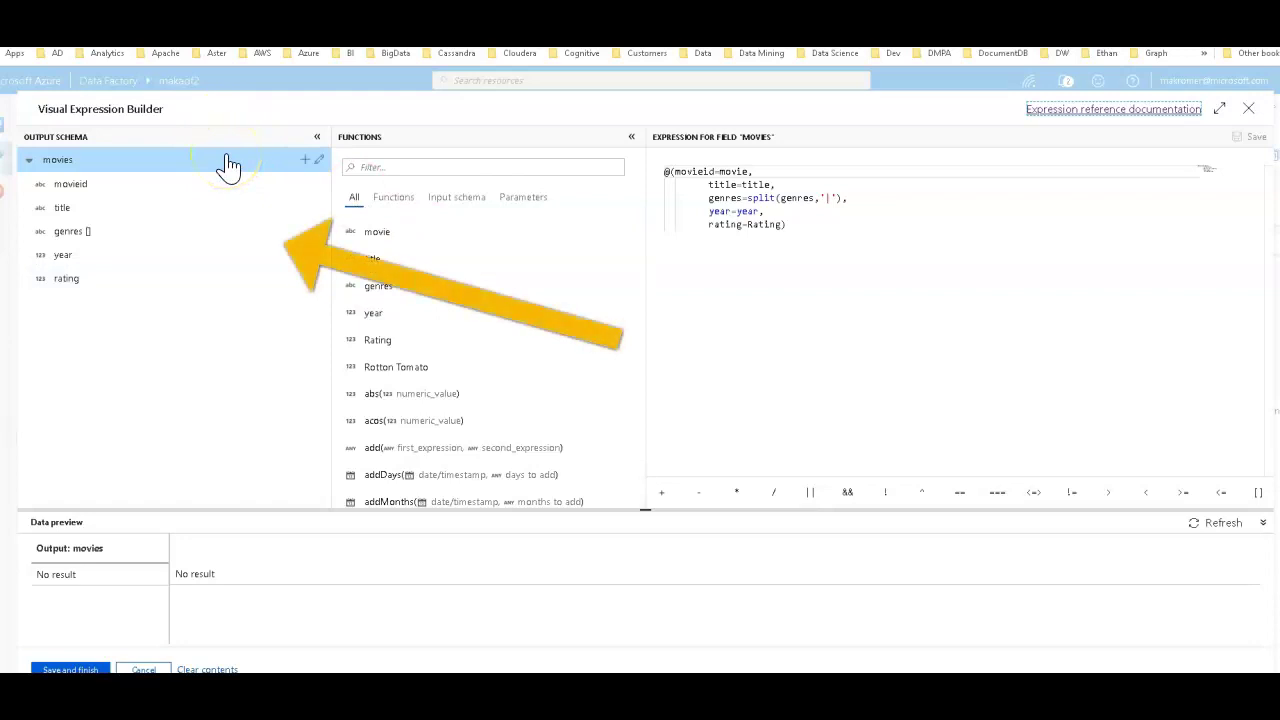
{"action": "left_click", "coordinate": [307, 163]}
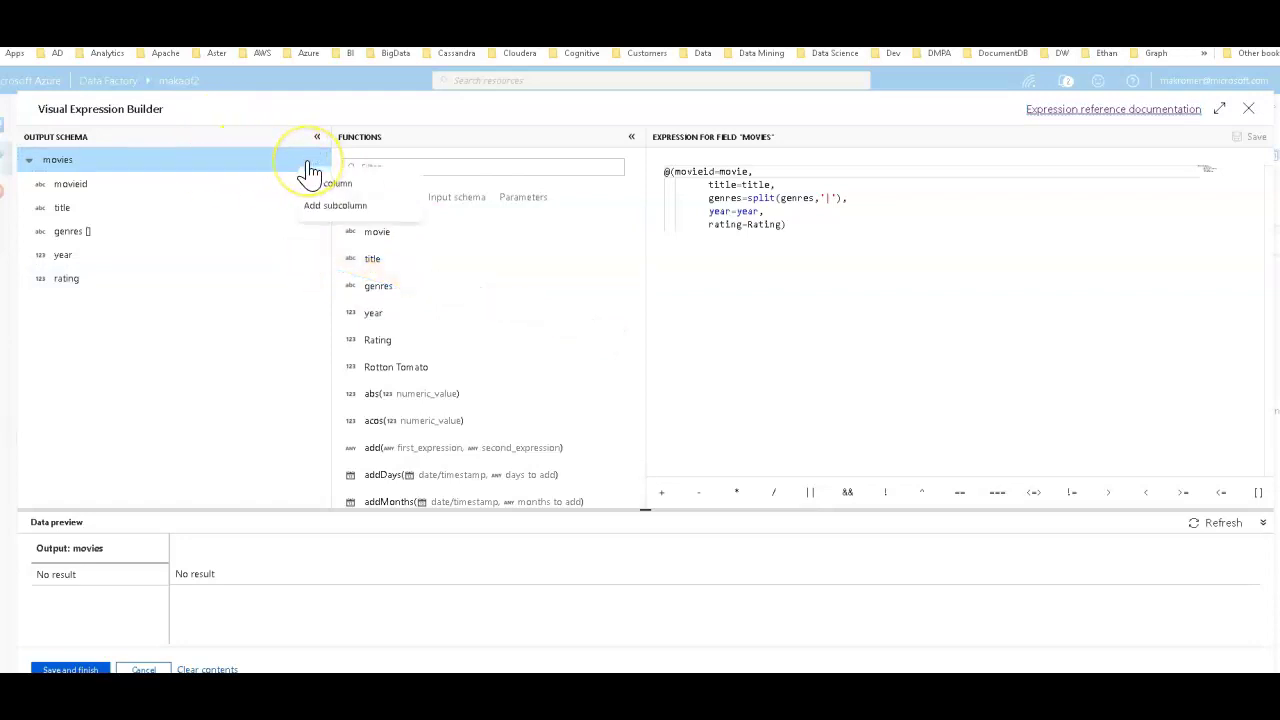
{"action": "left_click", "coordinate": [343, 208]}
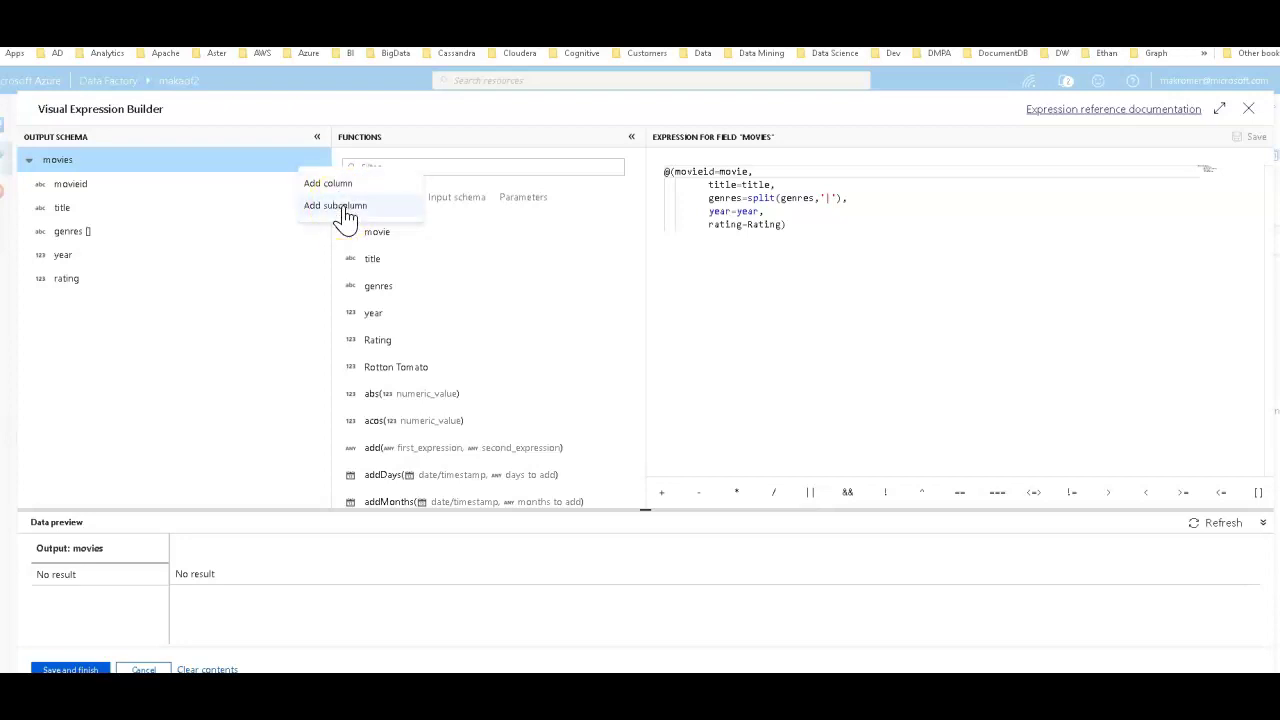
{"action": "left_click", "coordinate": [341, 208]}
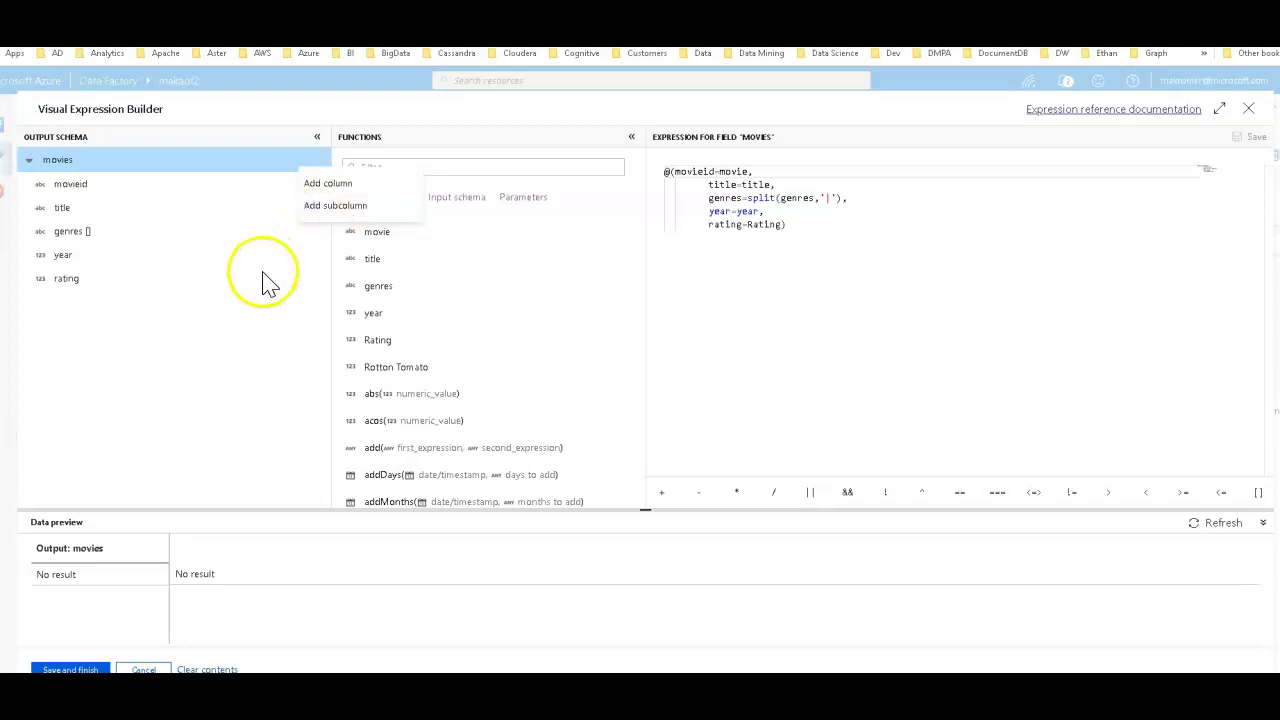
{"action": "left_click", "coordinate": [207, 341]}
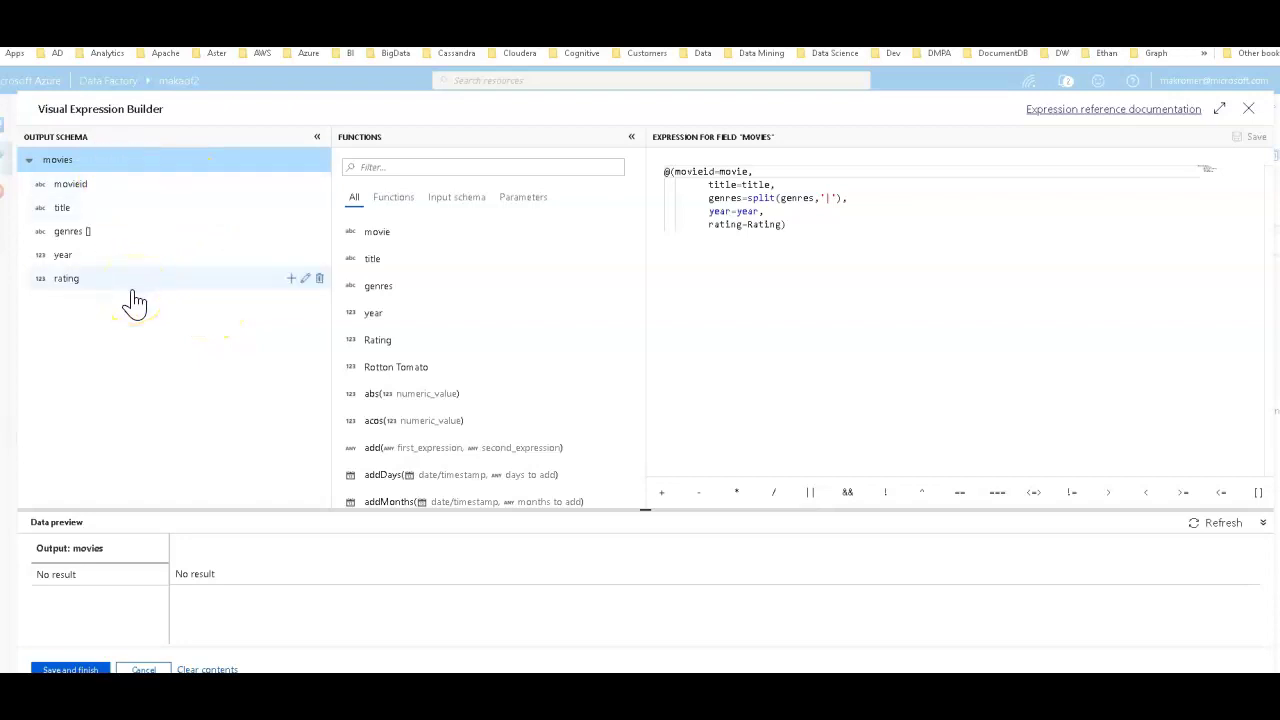
{"action": "left_click", "coordinate": [148, 183]}
{"action": "left_click", "coordinate": [132, 285]}
{"action": "left_click", "coordinate": [405, 378]}
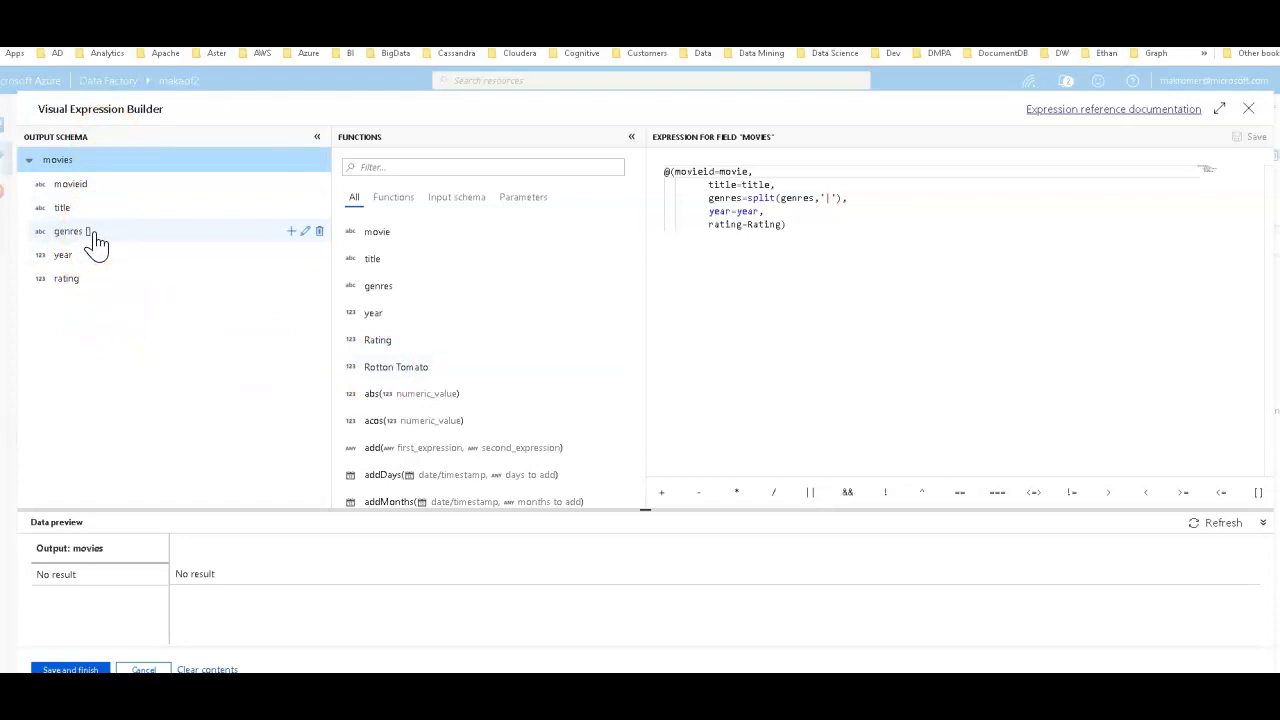
Preview the moviesCSV source data in an enlarged view and examine its title, genres, rating and drifted columns.
{"action": "left_click", "coordinate": [314, 214]}
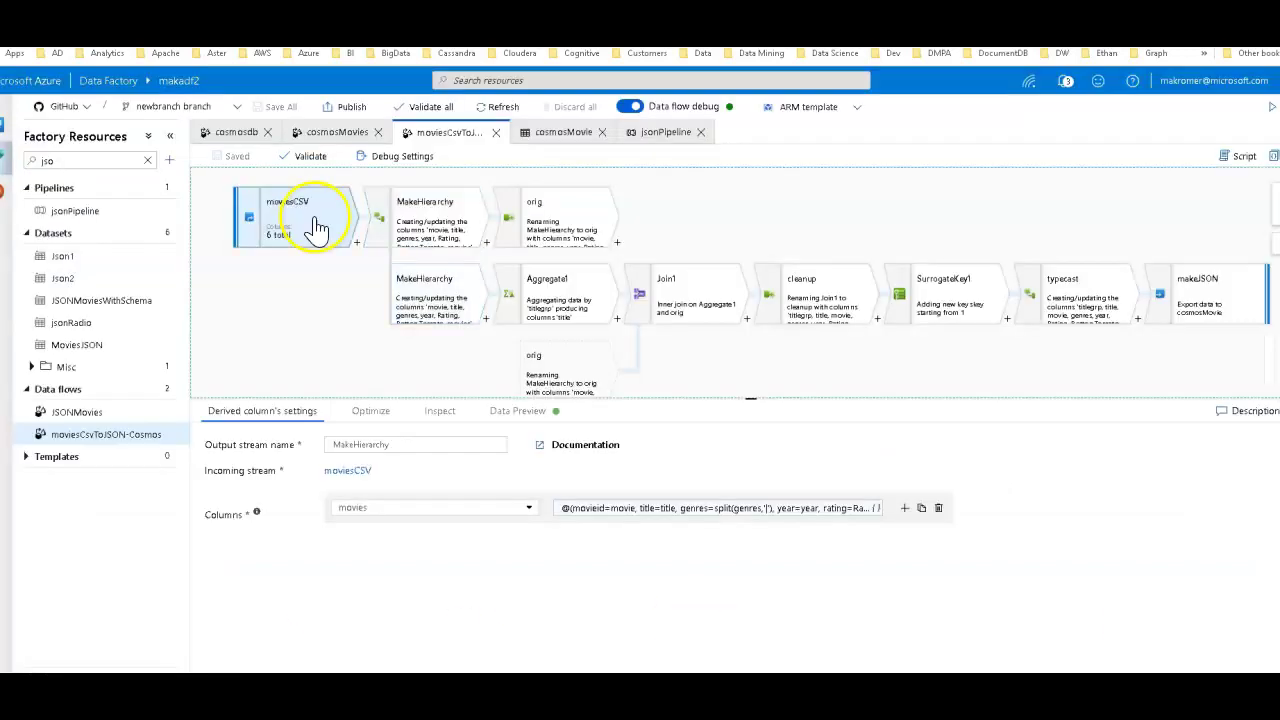
{"action": "left_click", "coordinate": [656, 412]}
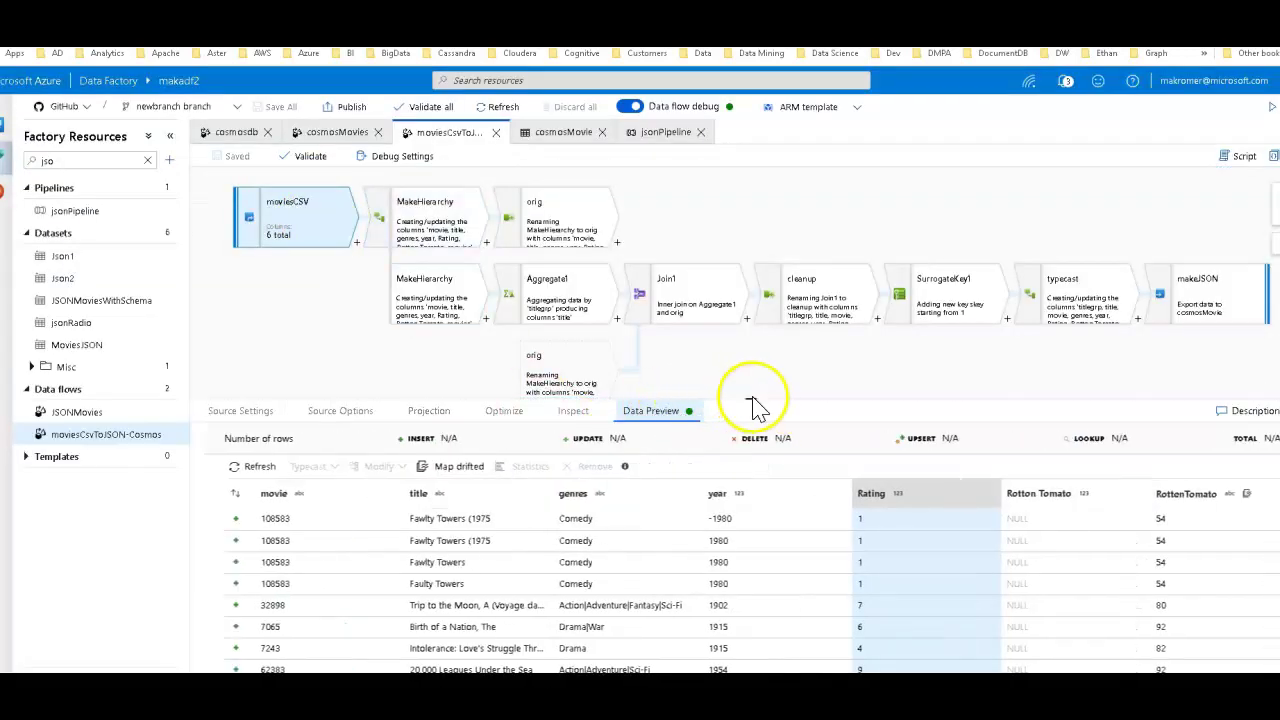
{"action": "left_click_drag", "start_coordinate": [764, 398], "coordinate": [760, 238]}
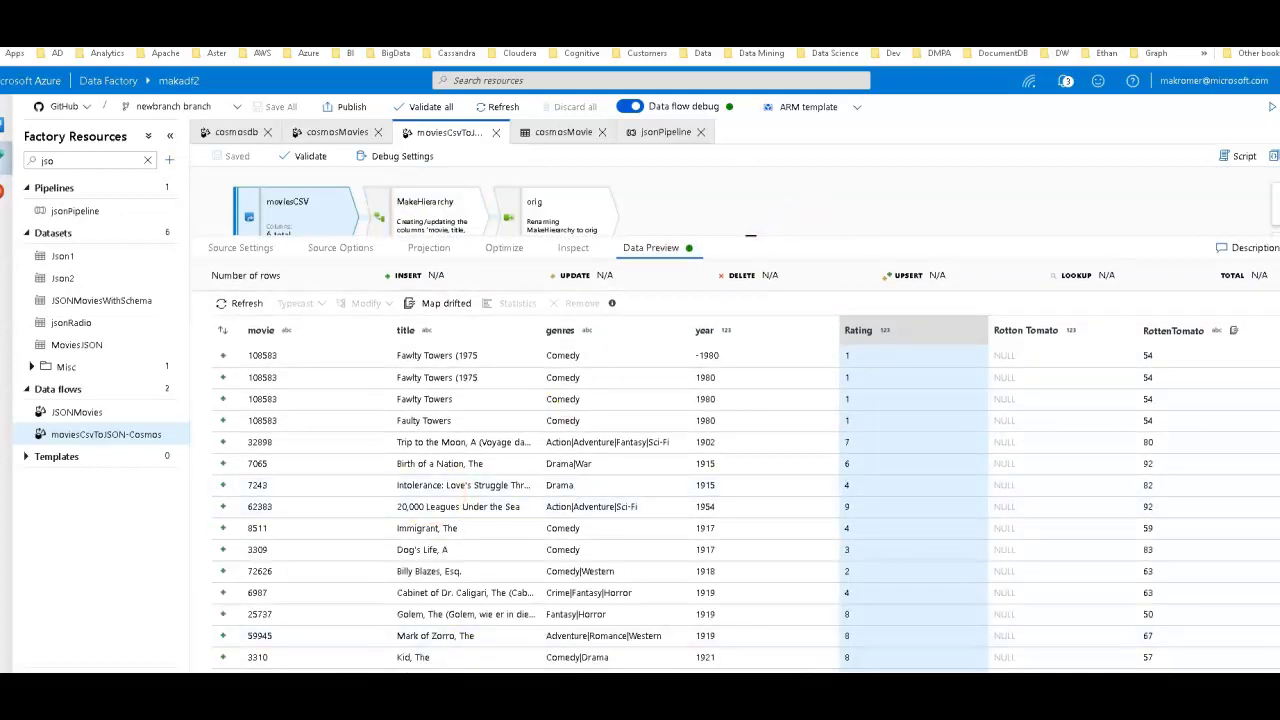
{"action": "left_click_drag", "start_coordinate": [750, 236], "coordinate": [750, 168]}
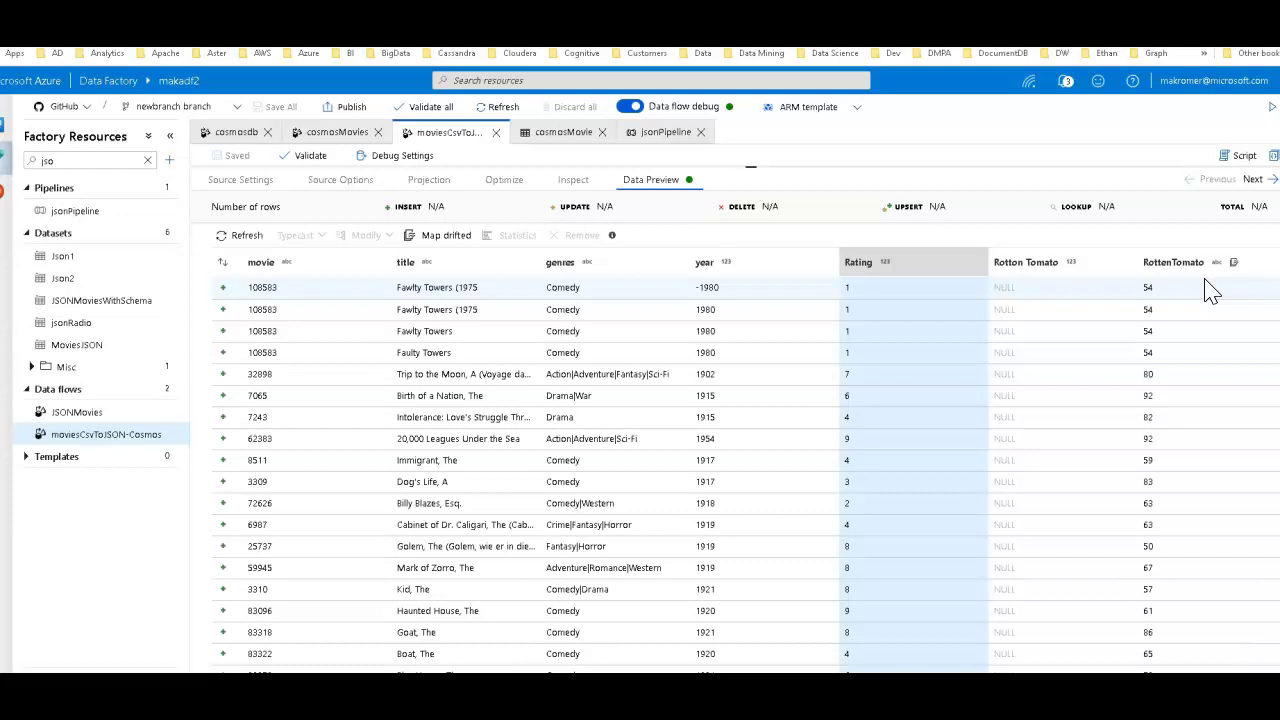
{"action": "left_click", "coordinate": [296, 508]}
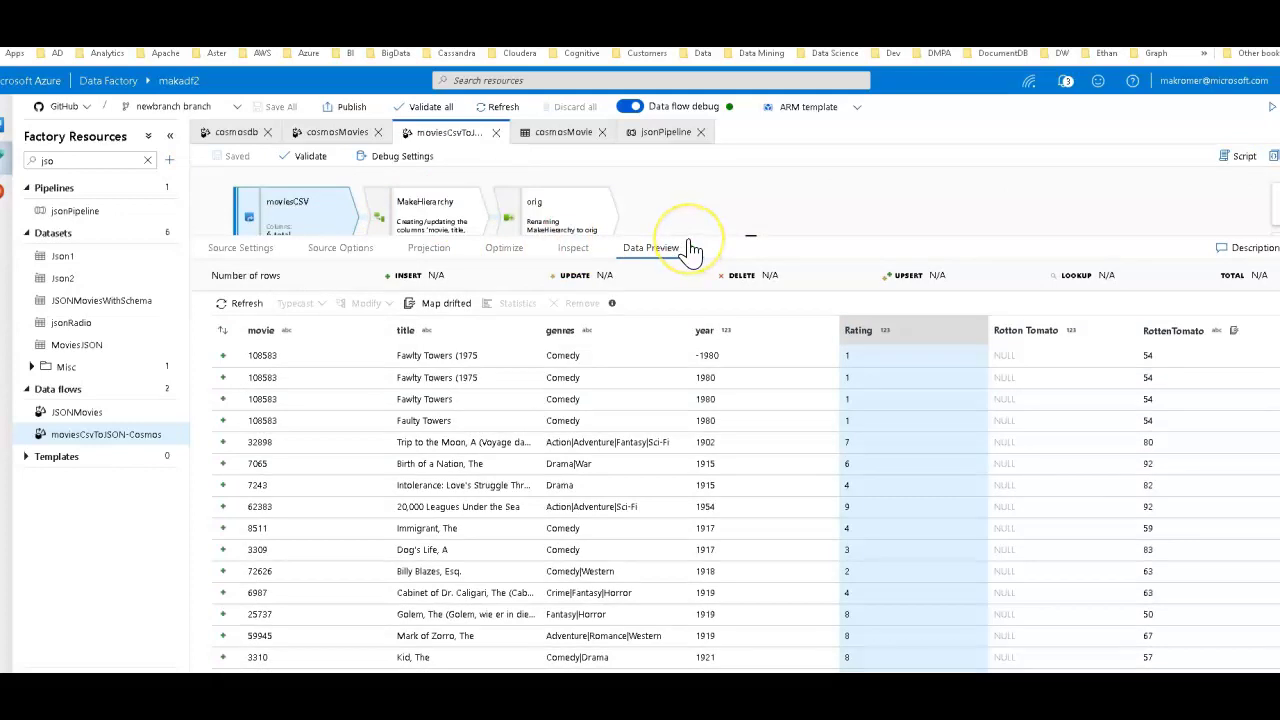
Review the Aggregate1 transformation's group-by column and its title aggregate expression.
{"action": "left_click_drag", "start_coordinate": [676, 236], "coordinate": [694, 490]}
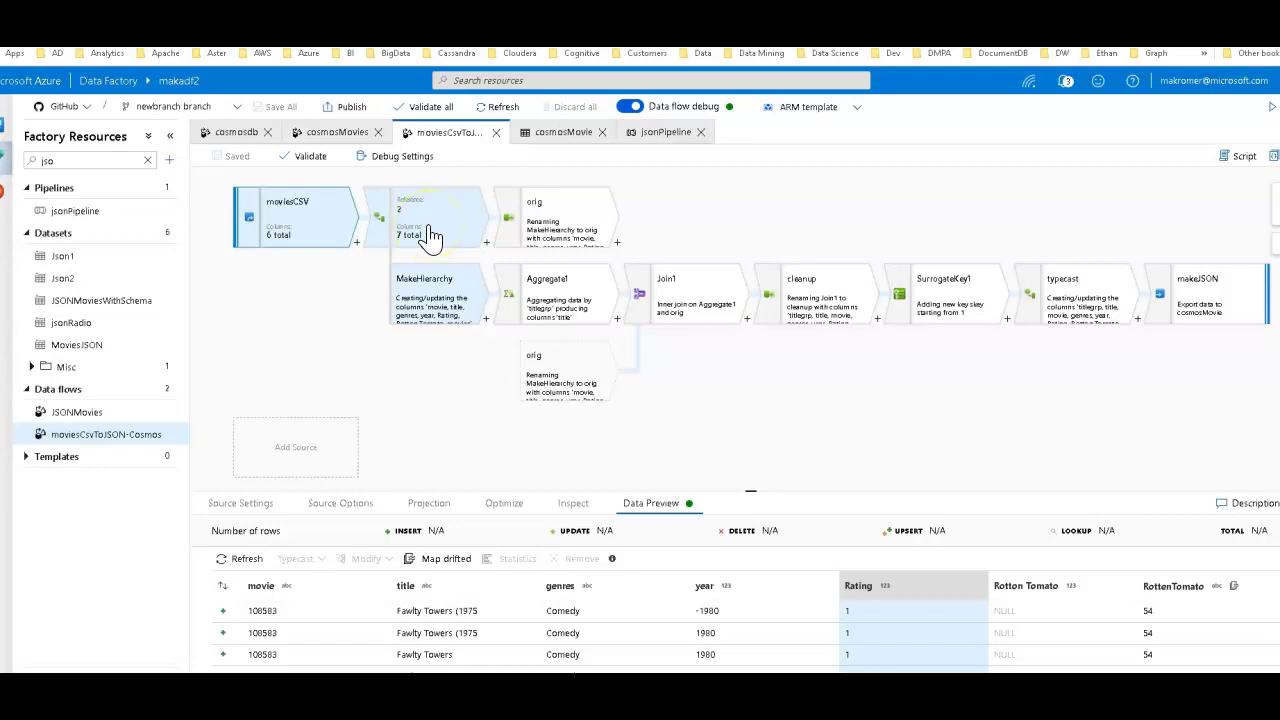
{"action": "left_click", "coordinate": [573, 318]}
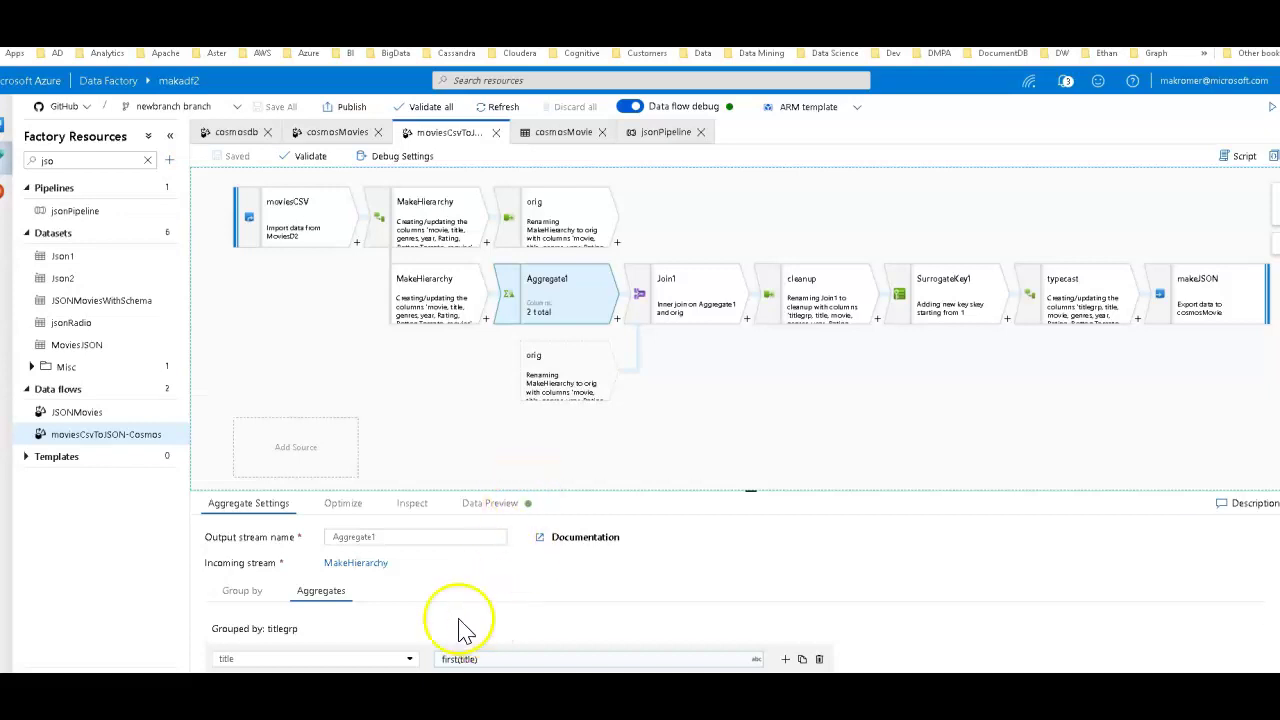
{"action": "left_click", "coordinate": [235, 590]}
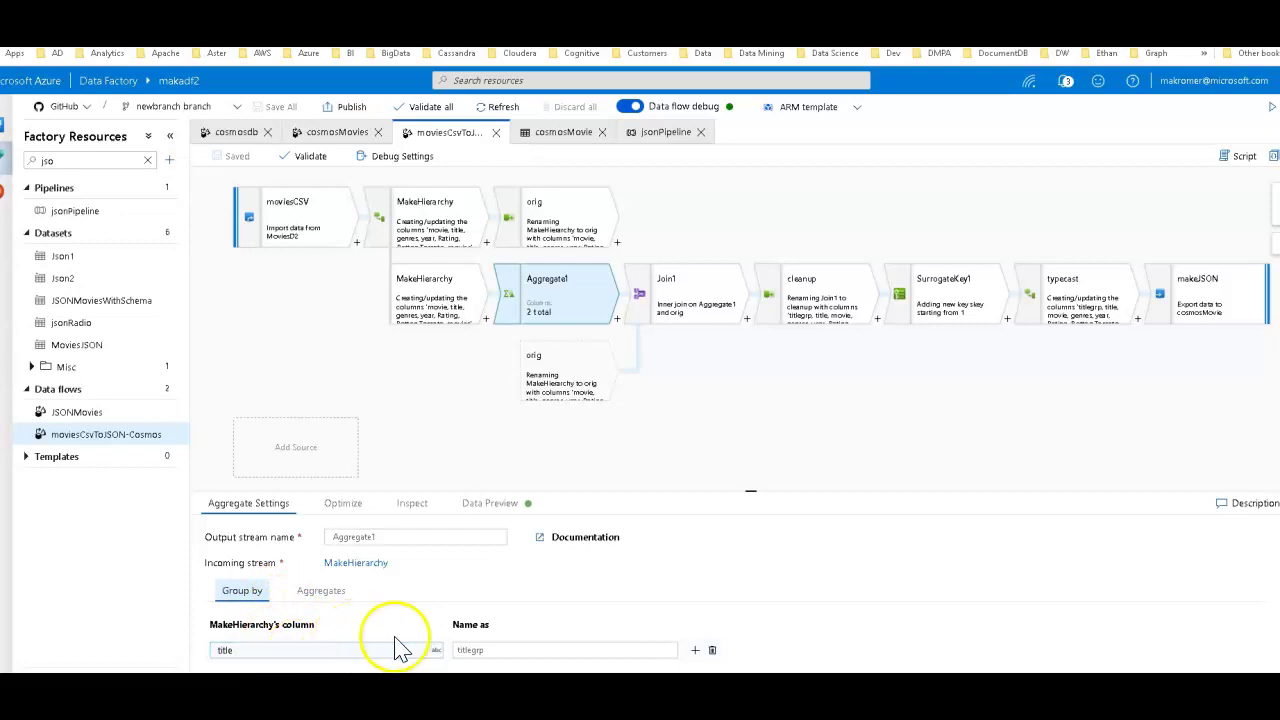
{"action": "left_click", "coordinate": [320, 591]}
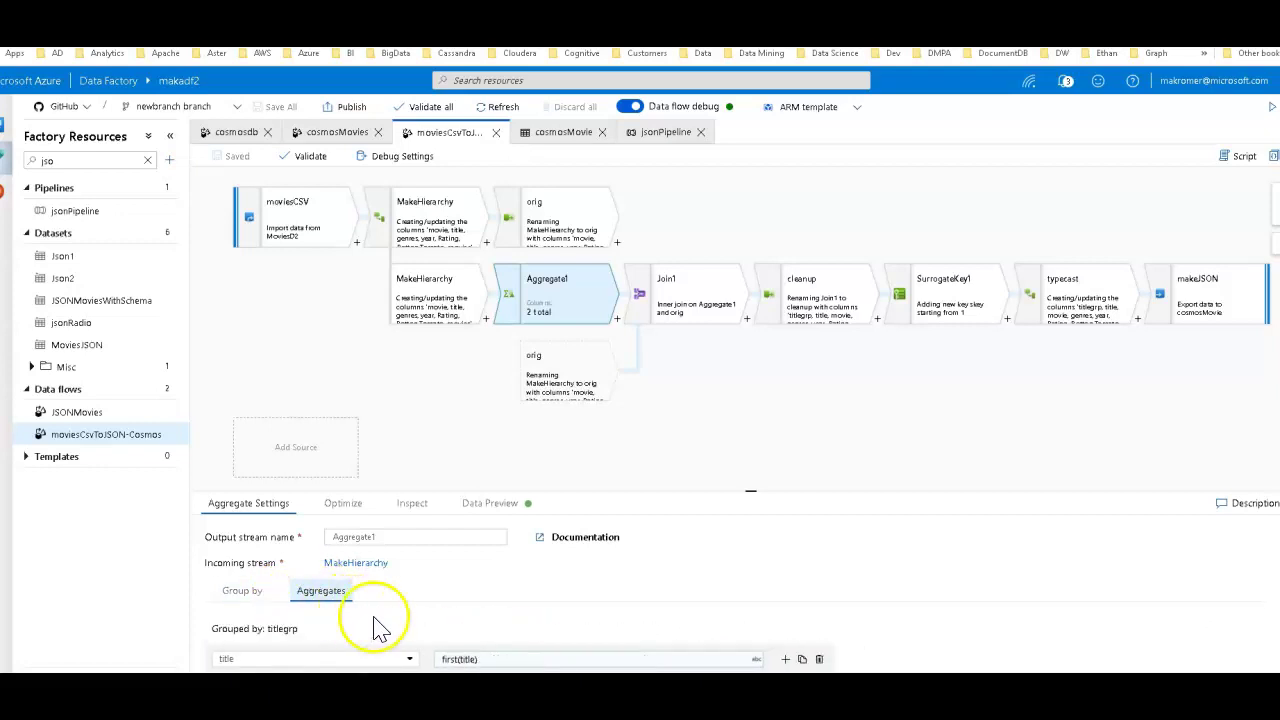
{"action": "left_click", "coordinate": [440, 660]}
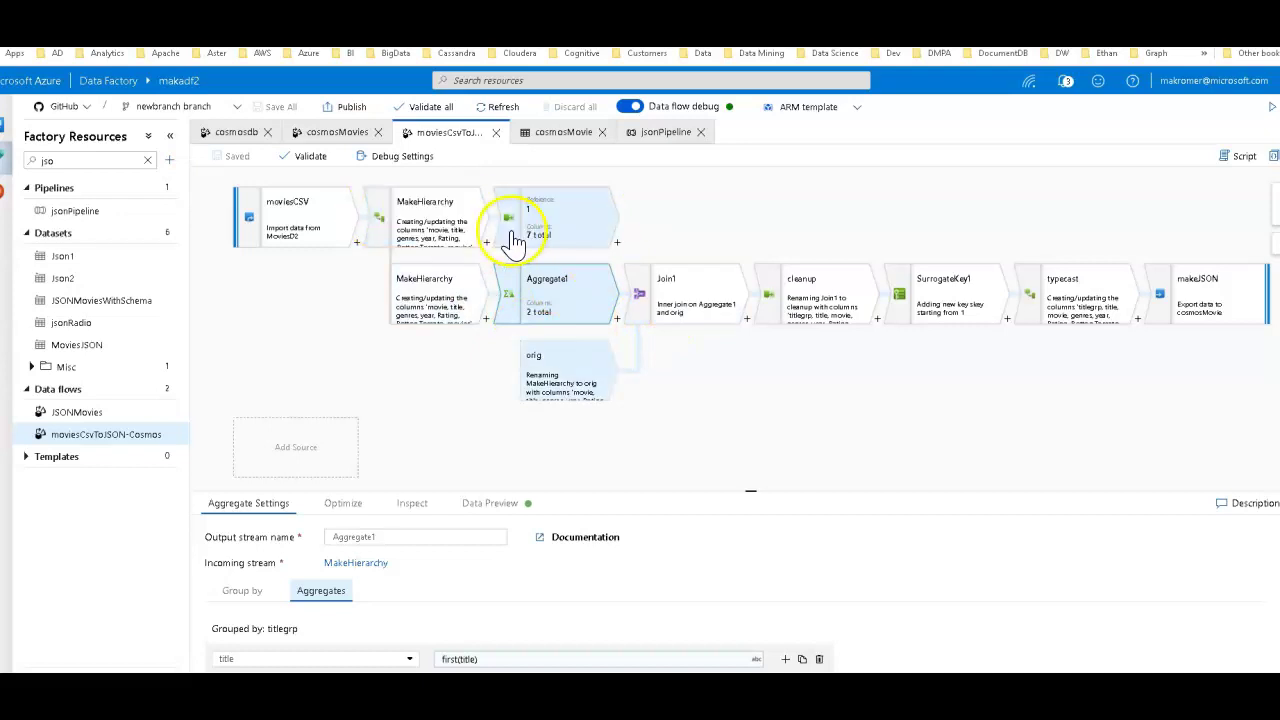
Compare the settings of the orig select, Aggregate1 and Join1 transformations to follow how the two streams meet.
{"action": "left_click", "coordinate": [537, 228]}
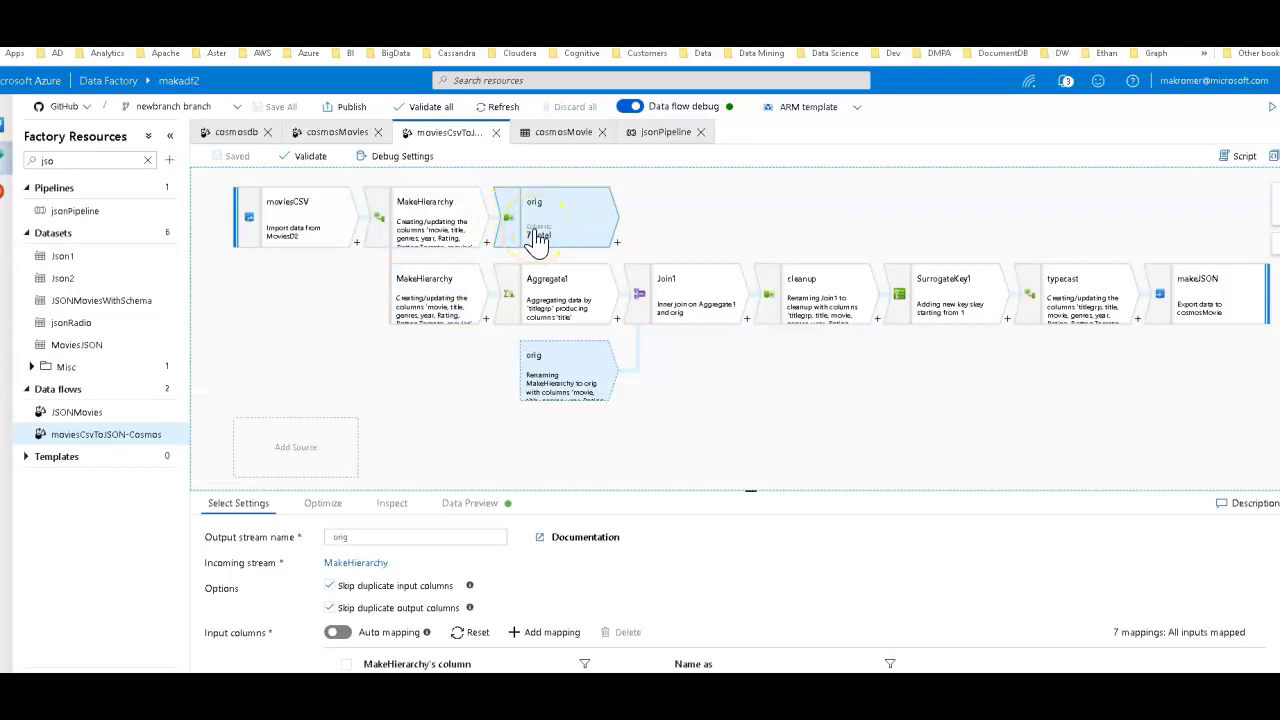
{"action": "left_click", "coordinate": [570, 288]}
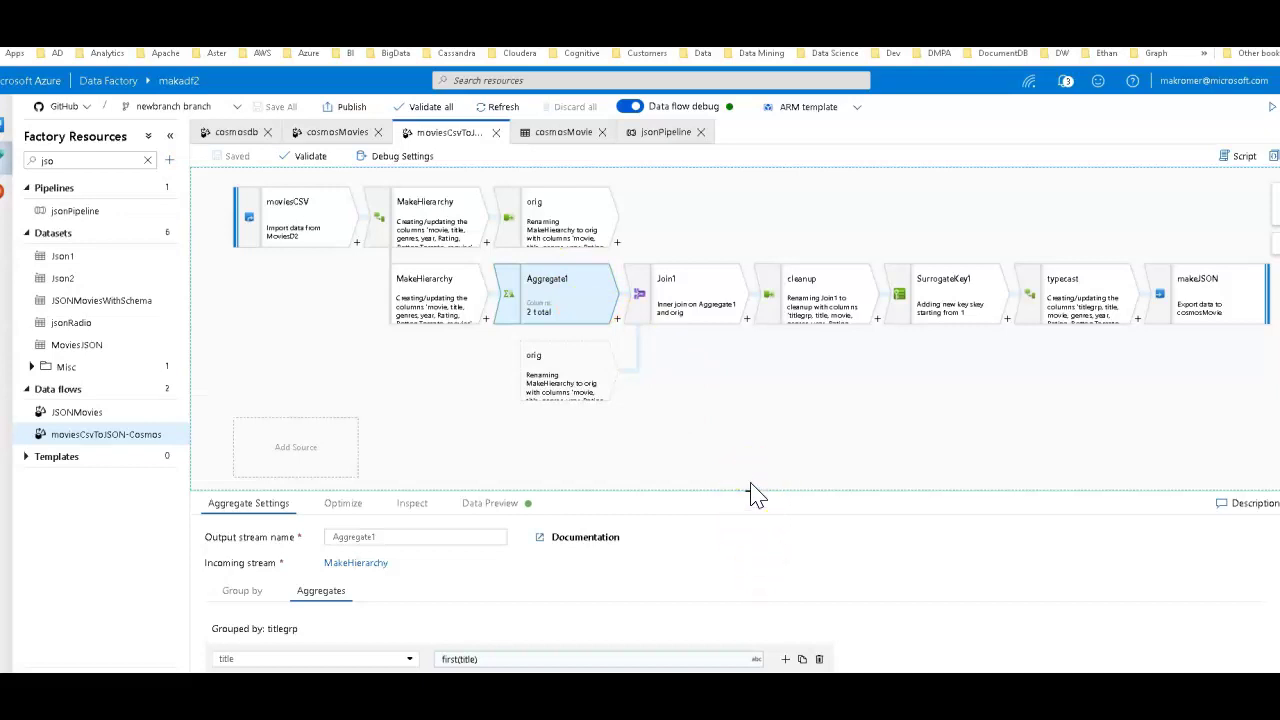
{"action": "left_click", "coordinate": [597, 335]}
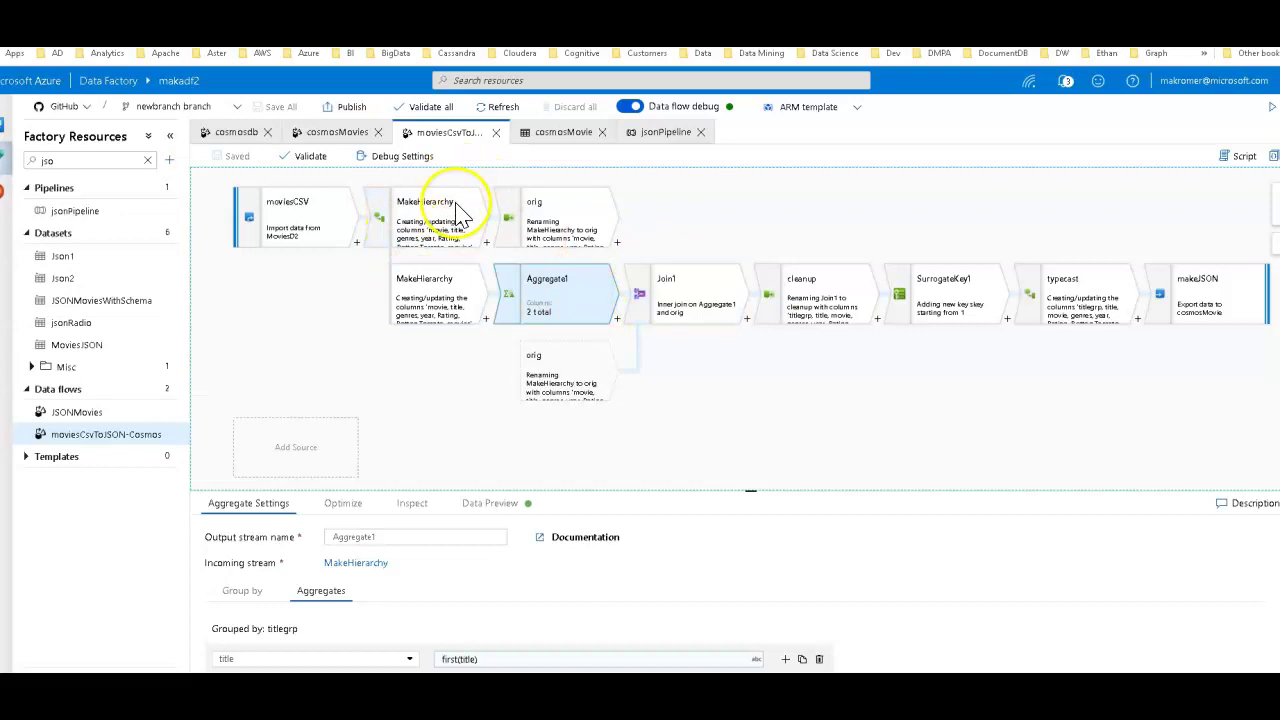
{"action": "left_click", "coordinate": [690, 305]}
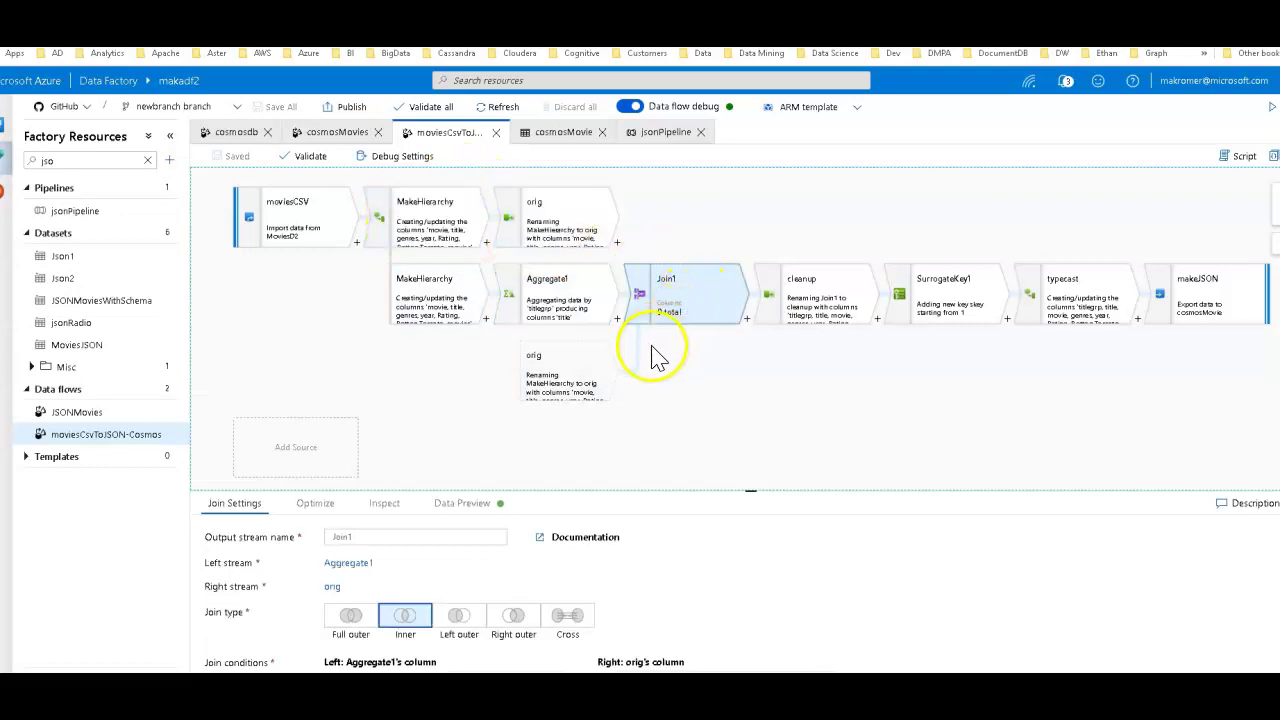
Check the branching options after MakeHierarchy and trace its branch through Aggregate1 to Join1's stream and join type settings.
{"action": "left_click", "coordinate": [466, 242]}
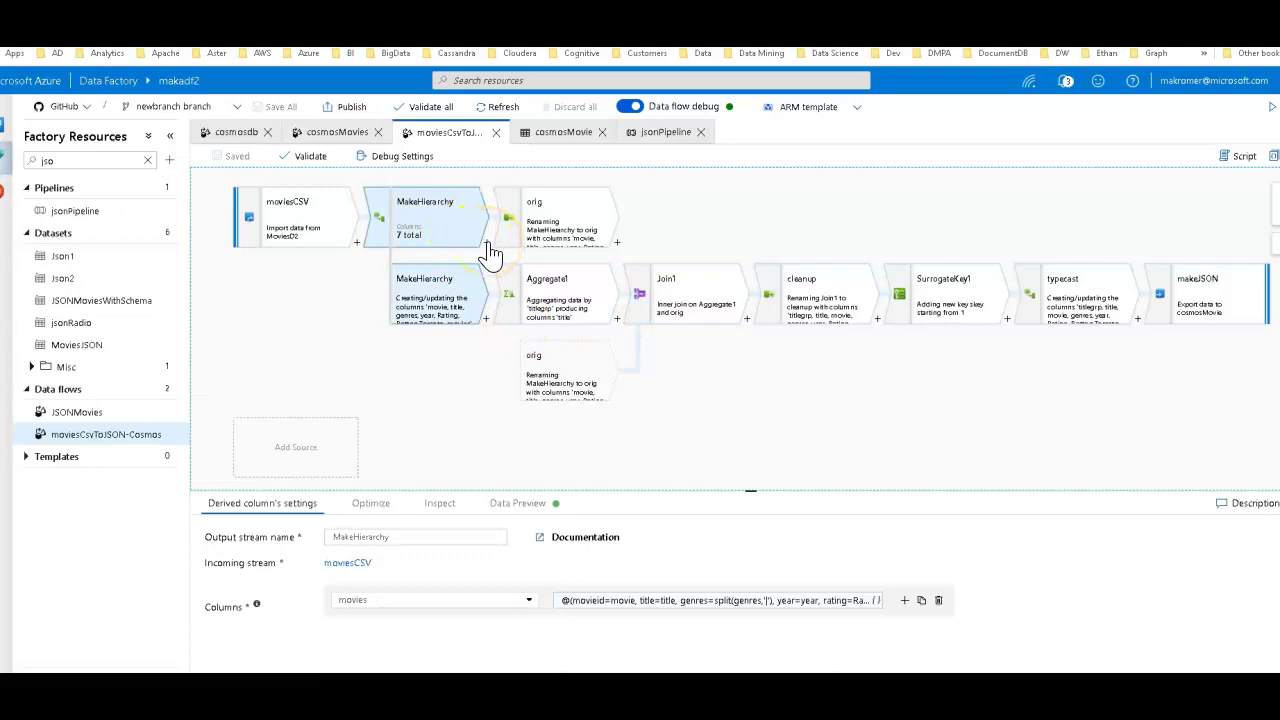
{"action": "left_click", "coordinate": [487, 243]}
{"action": "left_click", "coordinate": [417, 260]}
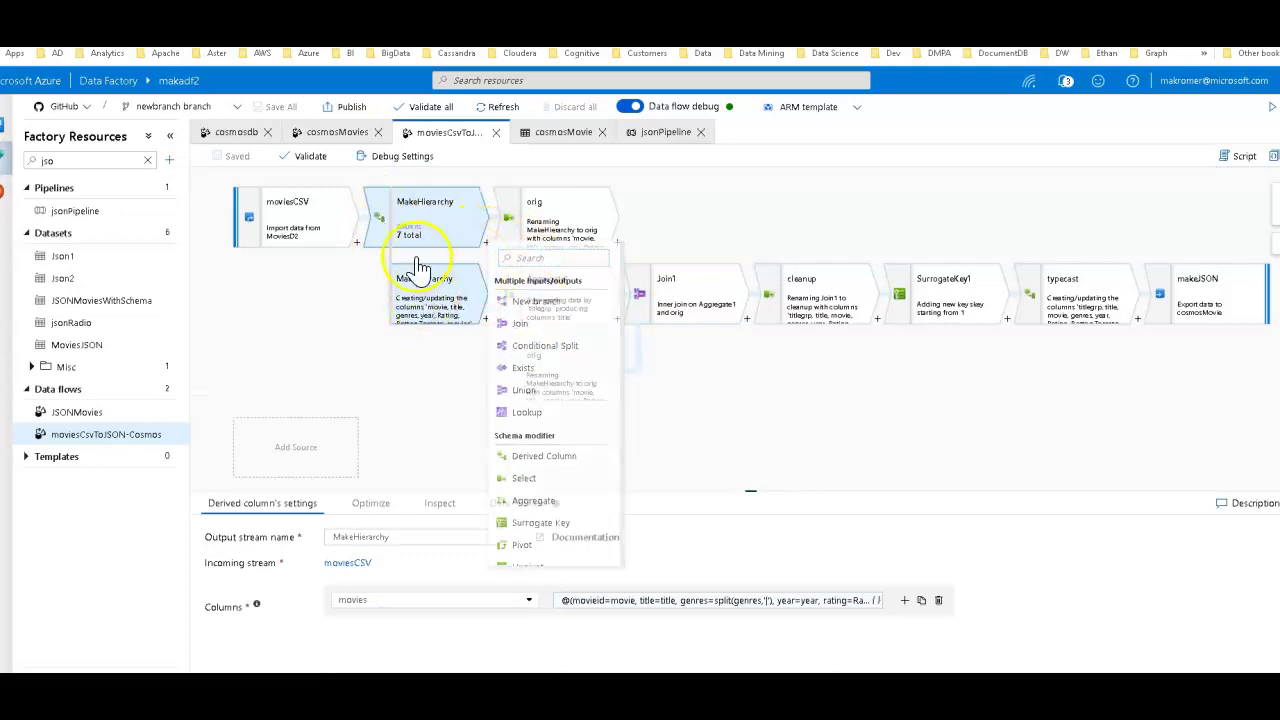
{"action": "left_click", "coordinate": [474, 312]}
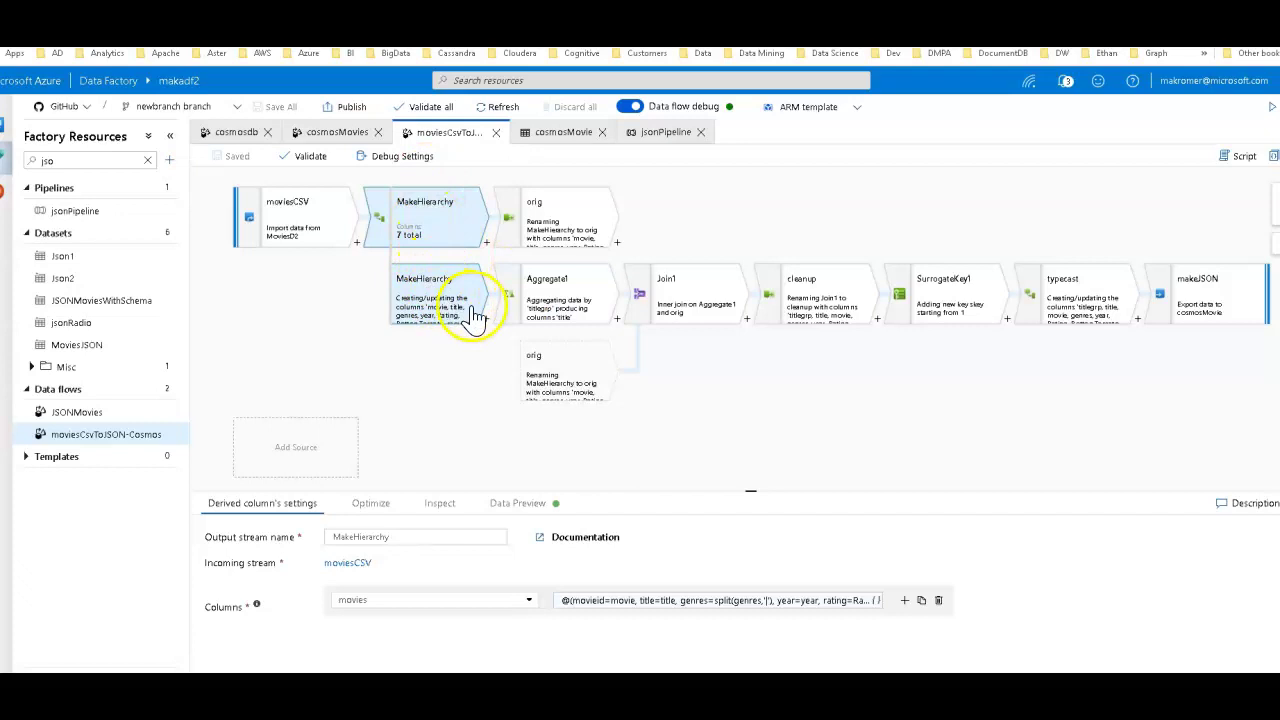
{"action": "left_click", "coordinate": [541, 315]}
{"action": "left_click", "coordinate": [681, 312]}
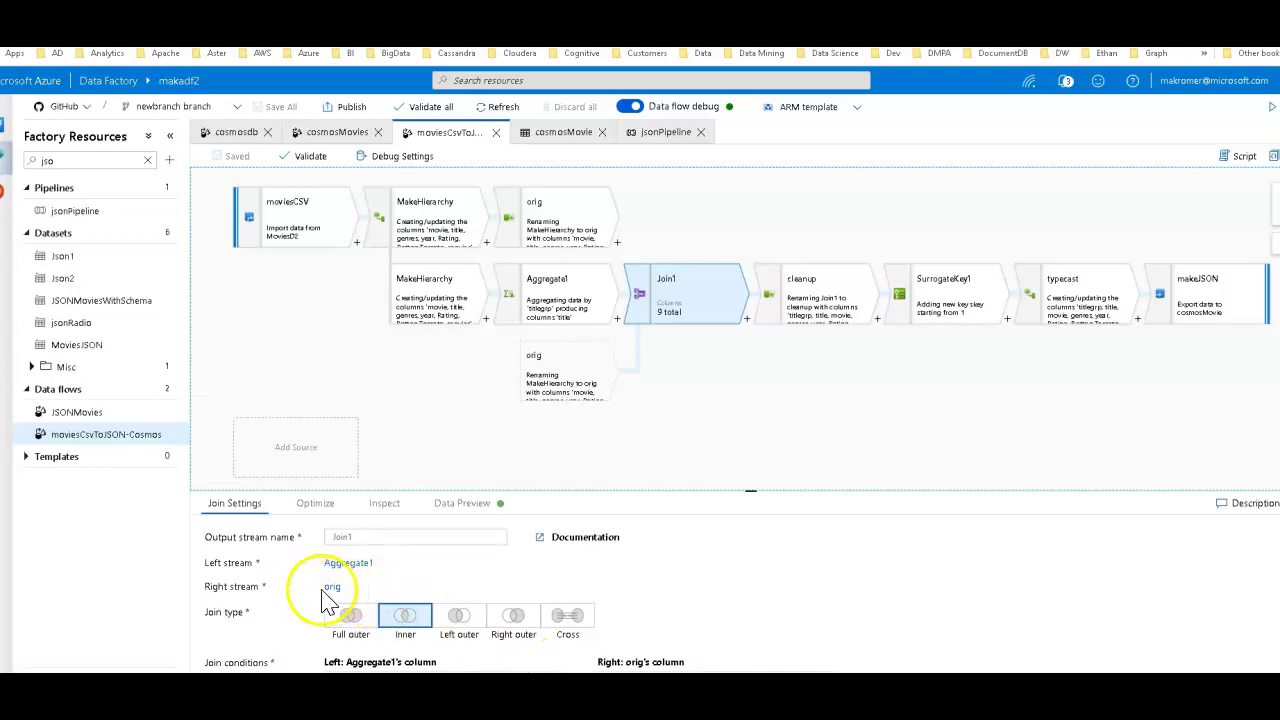
Review the cleanup select's column mappings and SurrogateKey1's key column and start value settings.
{"action": "left_click", "coordinate": [843, 328]}
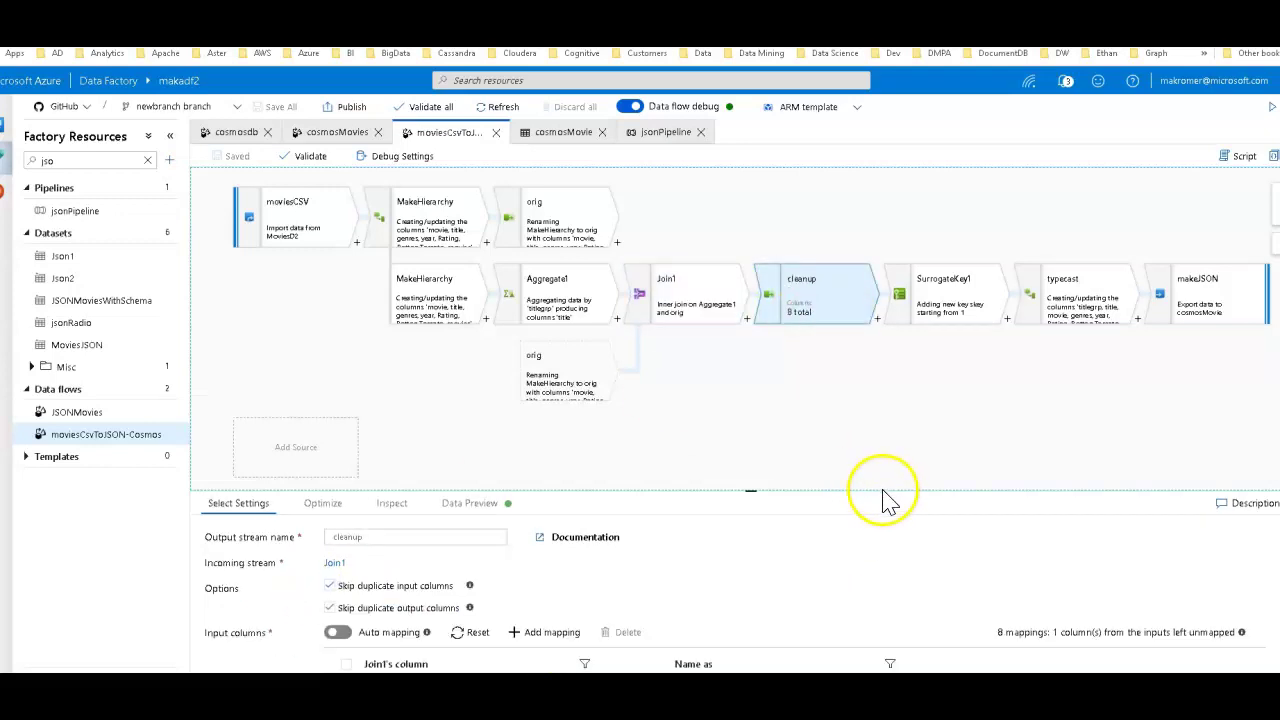
{"action": "left_click_drag", "start_coordinate": [886, 491], "coordinate": [846, 330]}
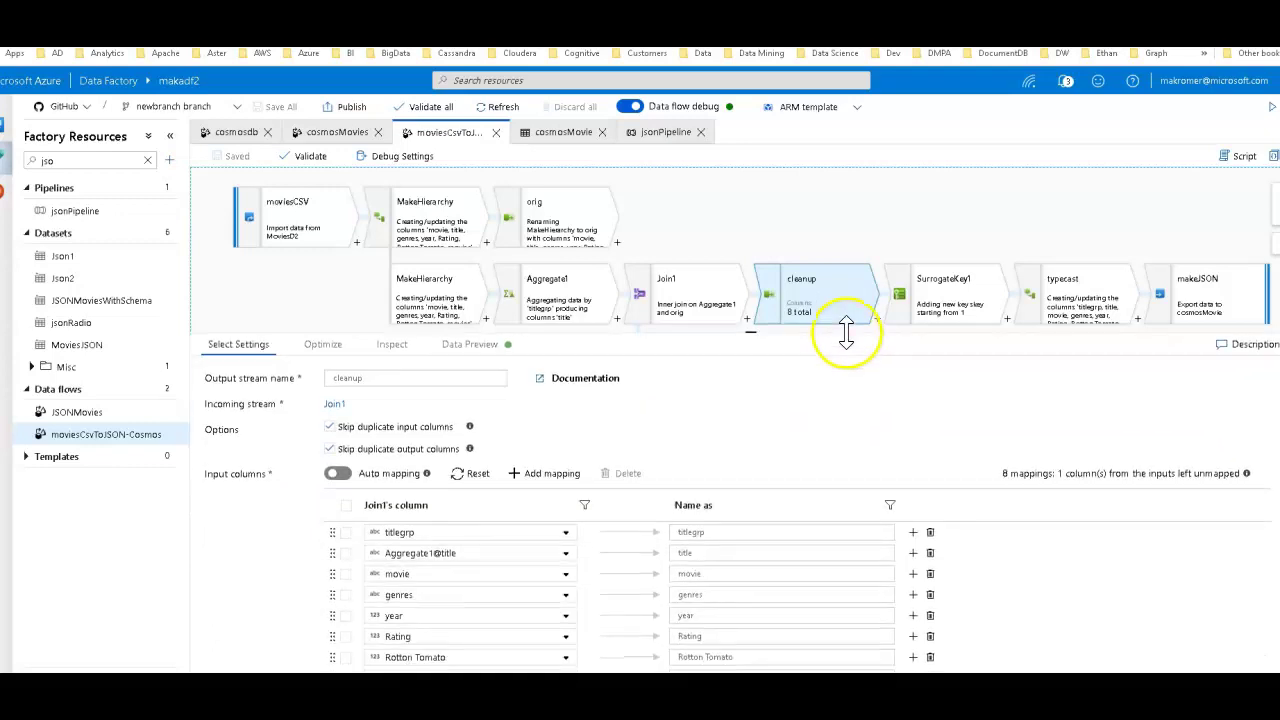
{"action": "scroll", "coordinate": [1120, 370], "scroll_direction": "down", "scroll_amount": 3}
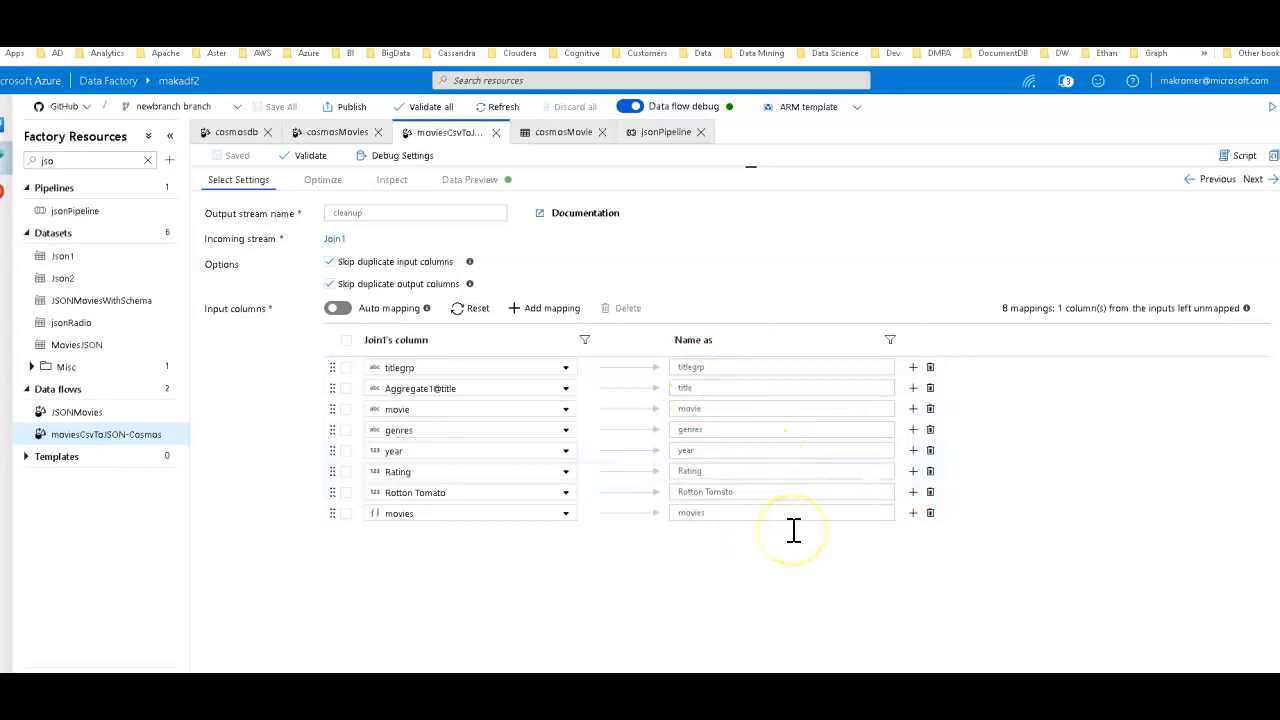
{"action": "left_click", "coordinate": [408, 537]}
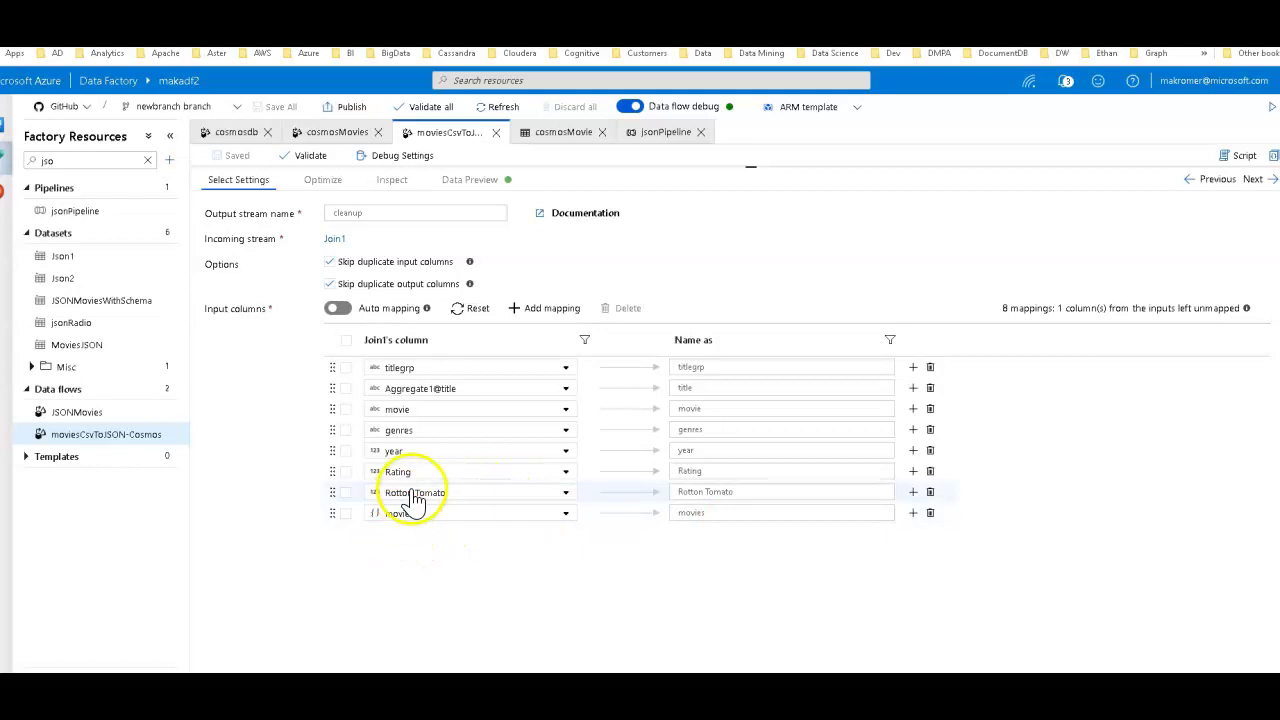
{"action": "left_click", "coordinate": [862, 492]}
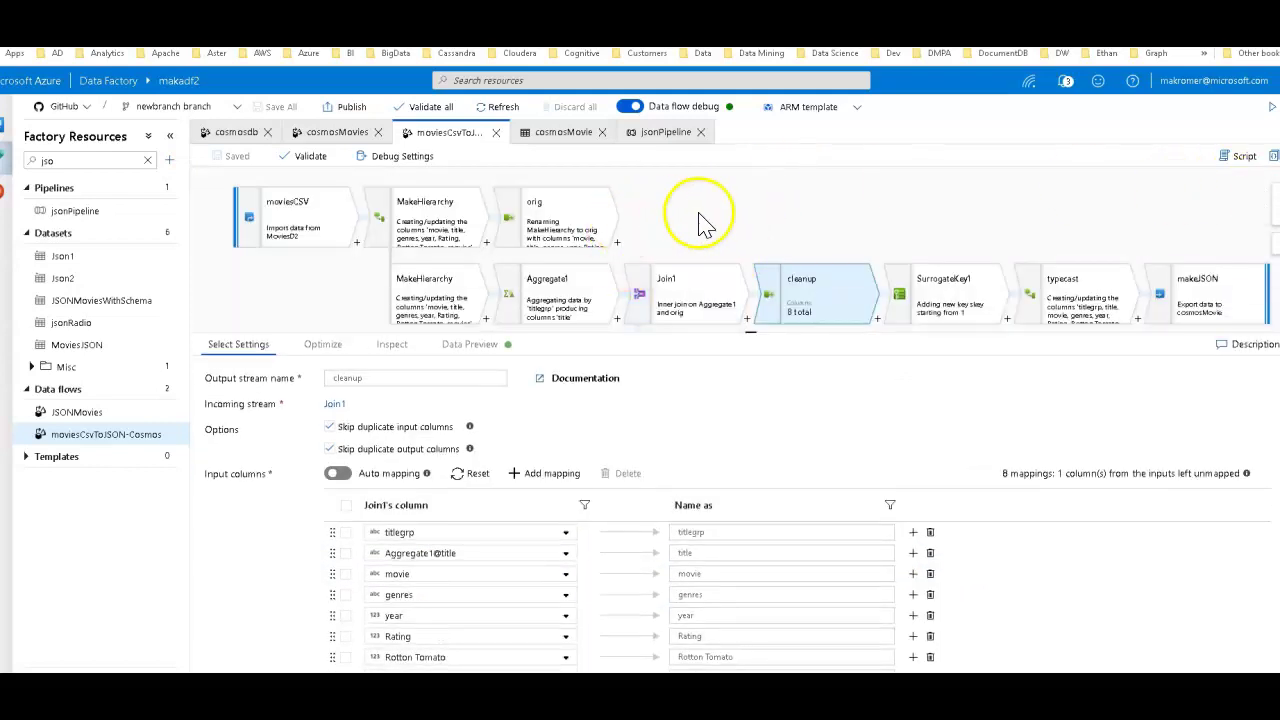
{"action": "left_click_drag", "start_coordinate": [814, 335], "coordinate": [745, 305]}
{"action": "left_click", "coordinate": [843, 250]}
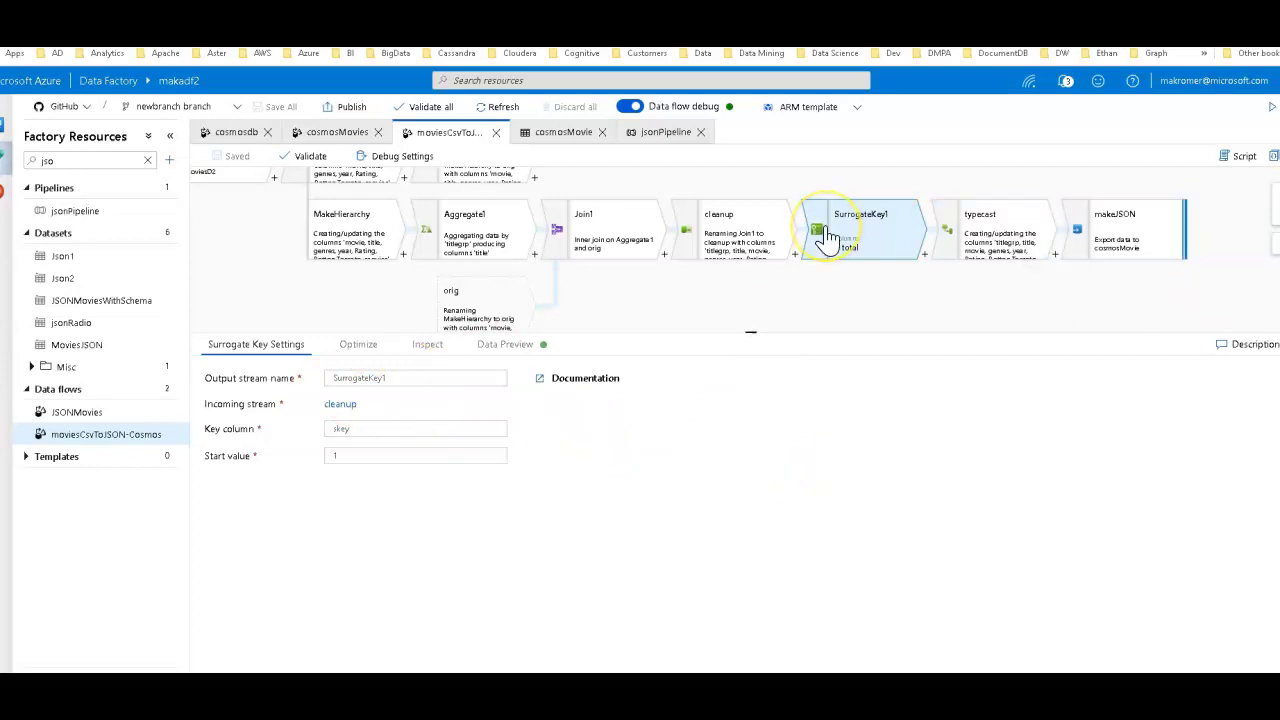
Review the typecast derived column's expression that converts skey to a string.
{"action": "left_click", "coordinate": [1003, 246]}
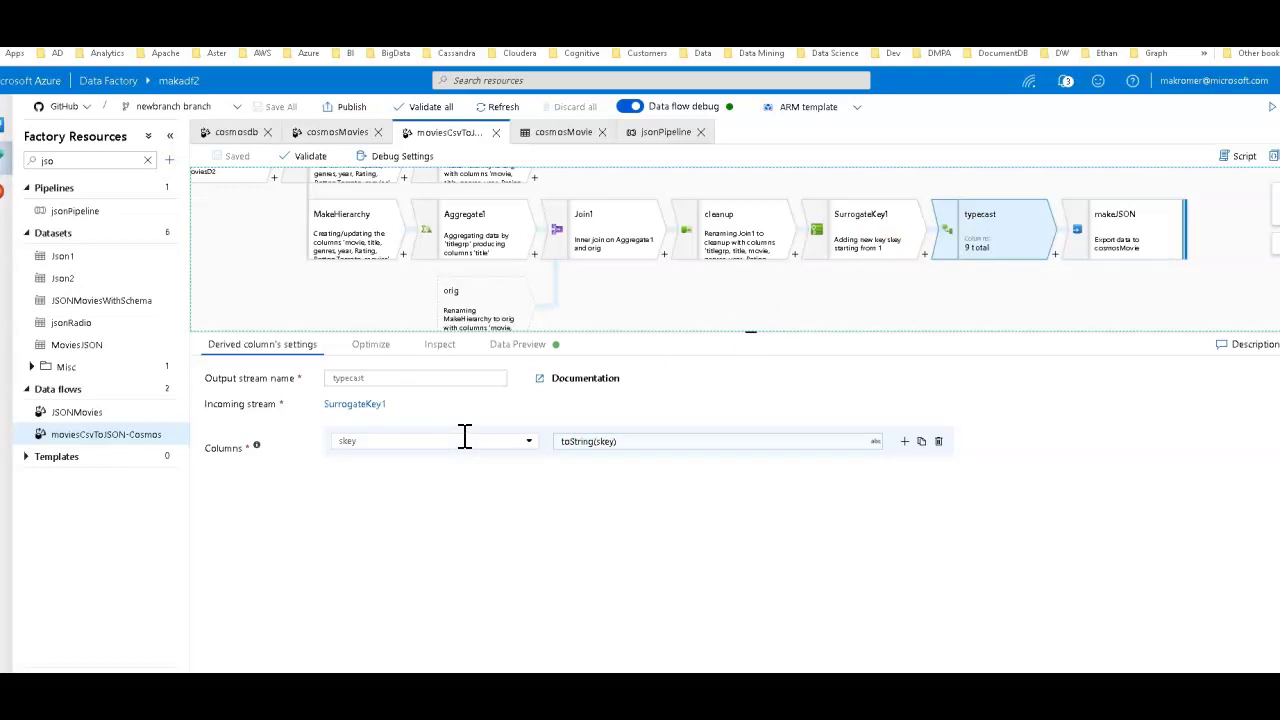
{"action": "left_click", "coordinate": [597, 446]}
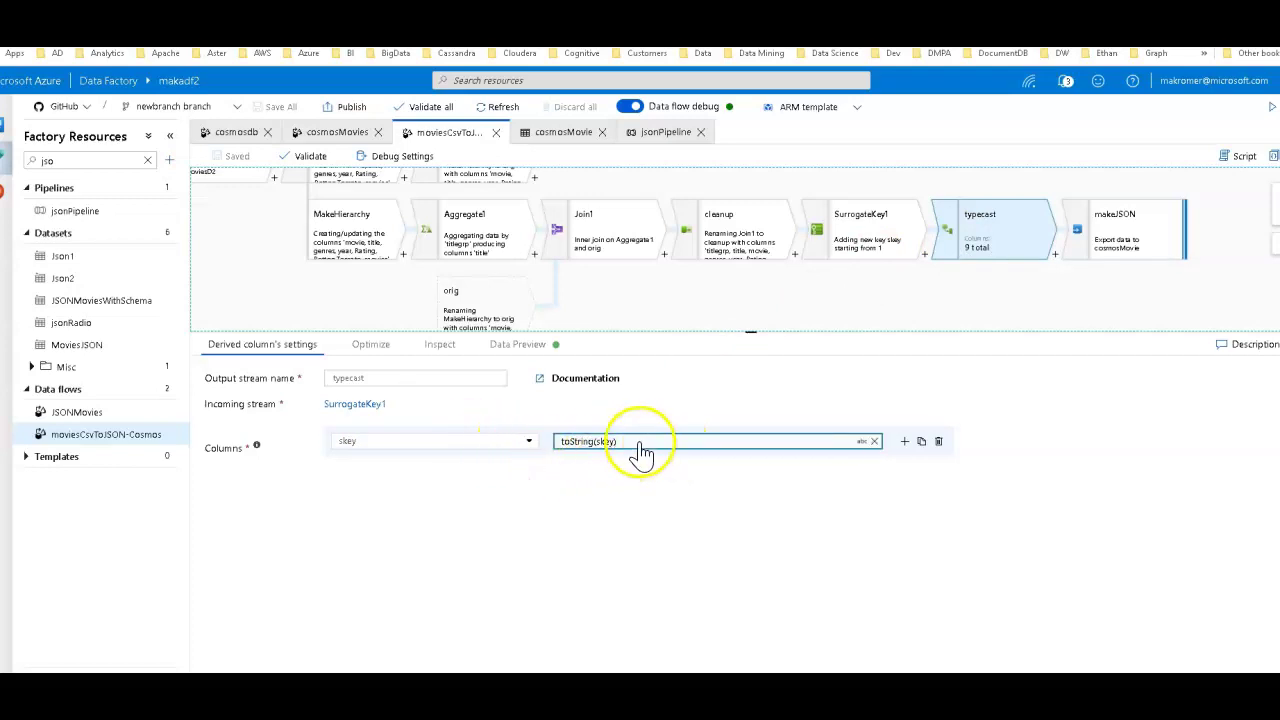
{"action": "left_click", "coordinate": [982, 242]}
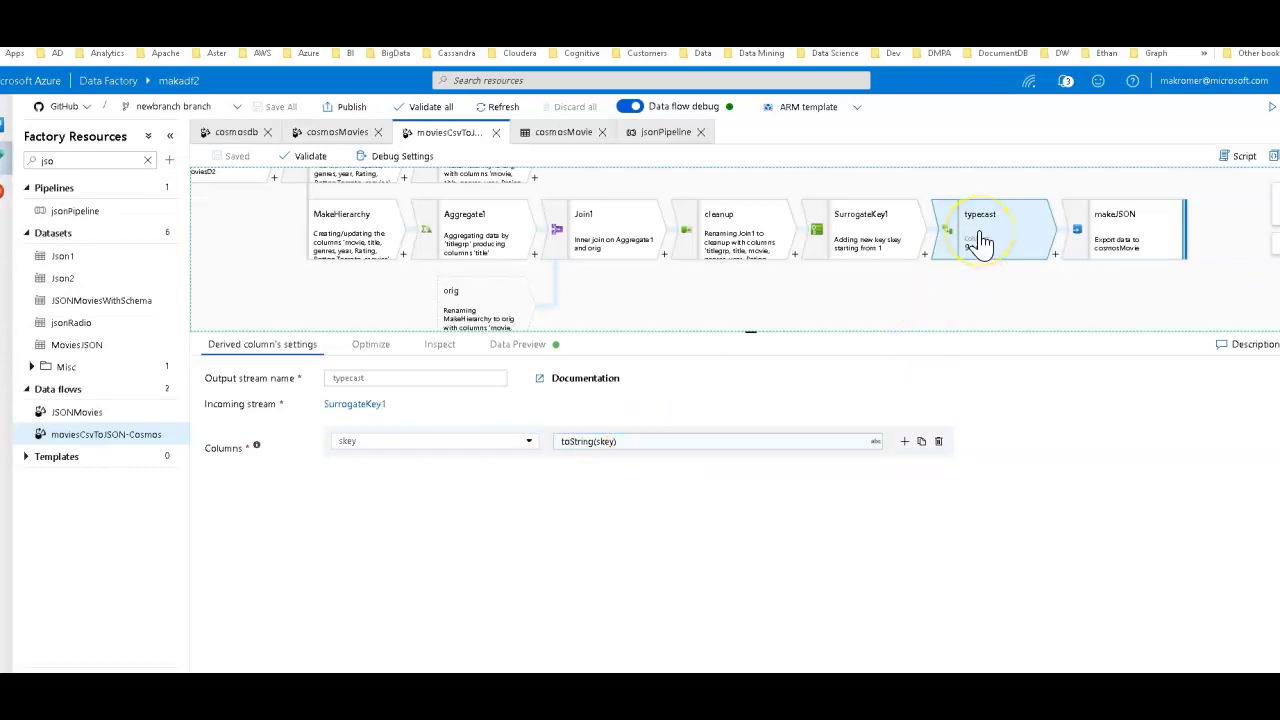
Open the makeJSON sink's cosmosMovie dataset and review its linked service, collection name and schema.
{"action": "left_click", "coordinate": [1140, 241]}
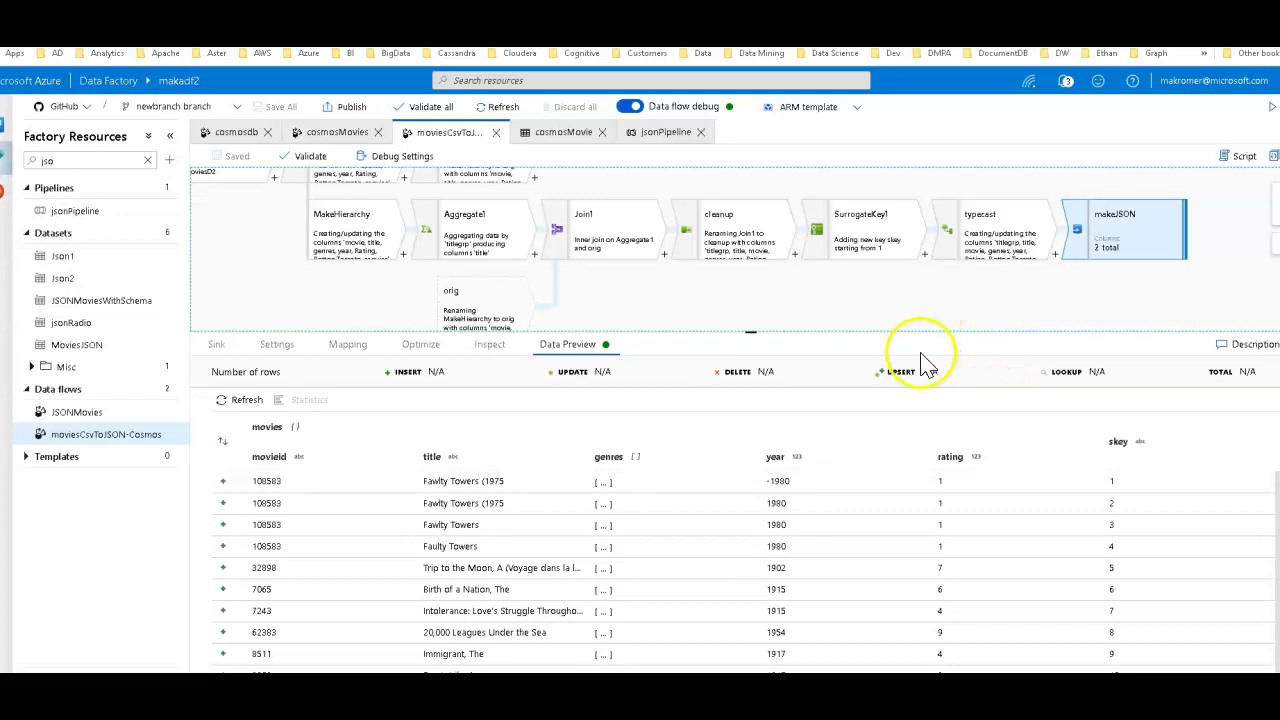
{"action": "left_click", "coordinate": [214, 344]}
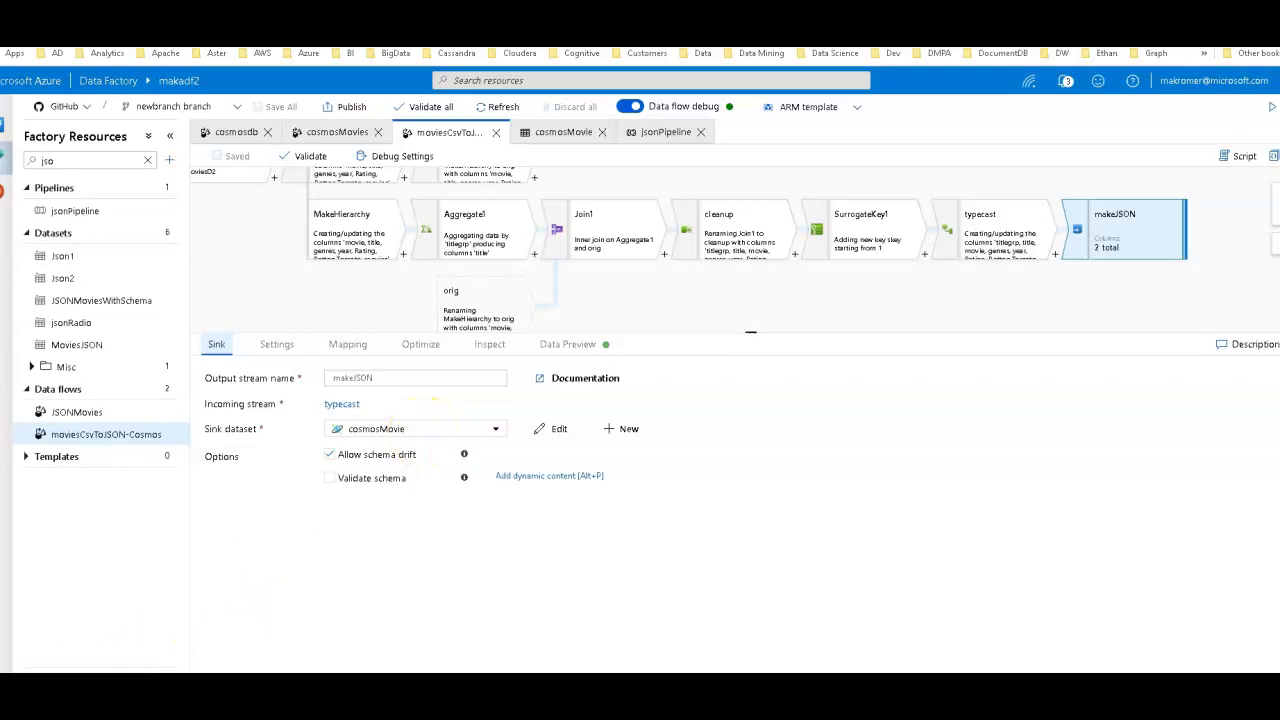
{"action": "left_click", "coordinate": [555, 432]}
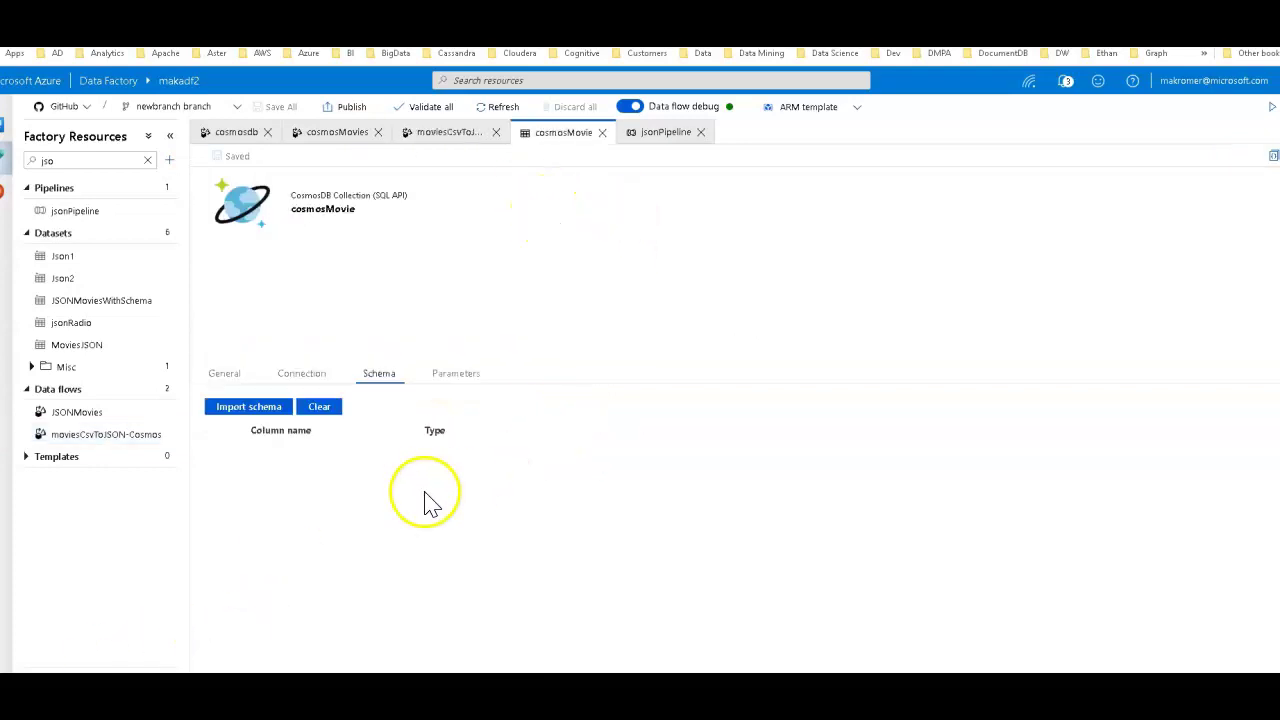
{"action": "left_click", "coordinate": [222, 376]}
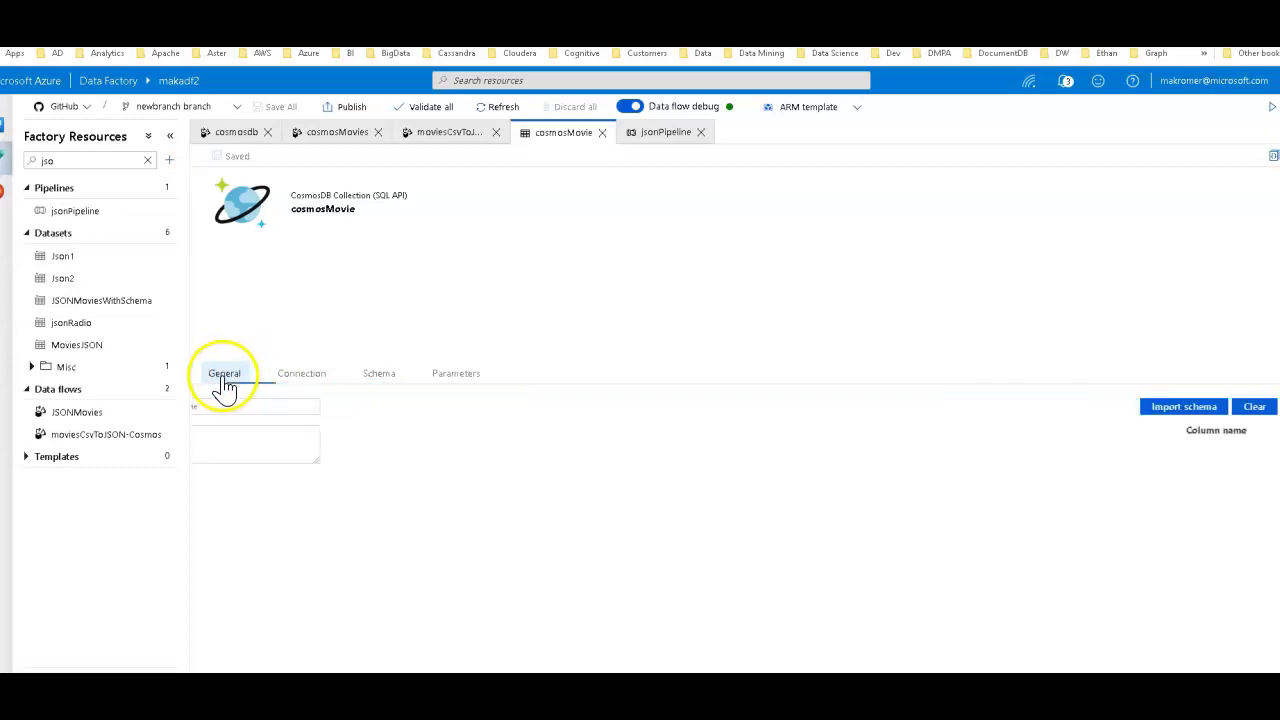
{"action": "left_click", "coordinate": [300, 376]}
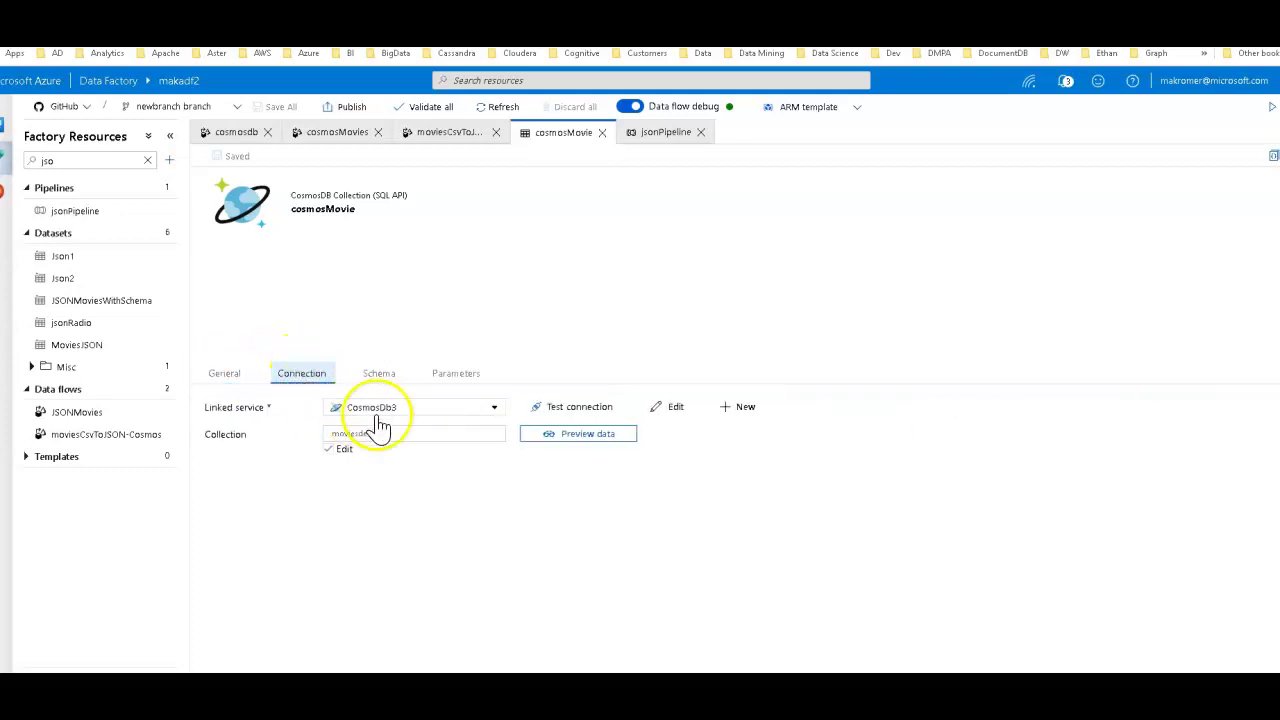
{"action": "left_click", "coordinate": [325, 449]}
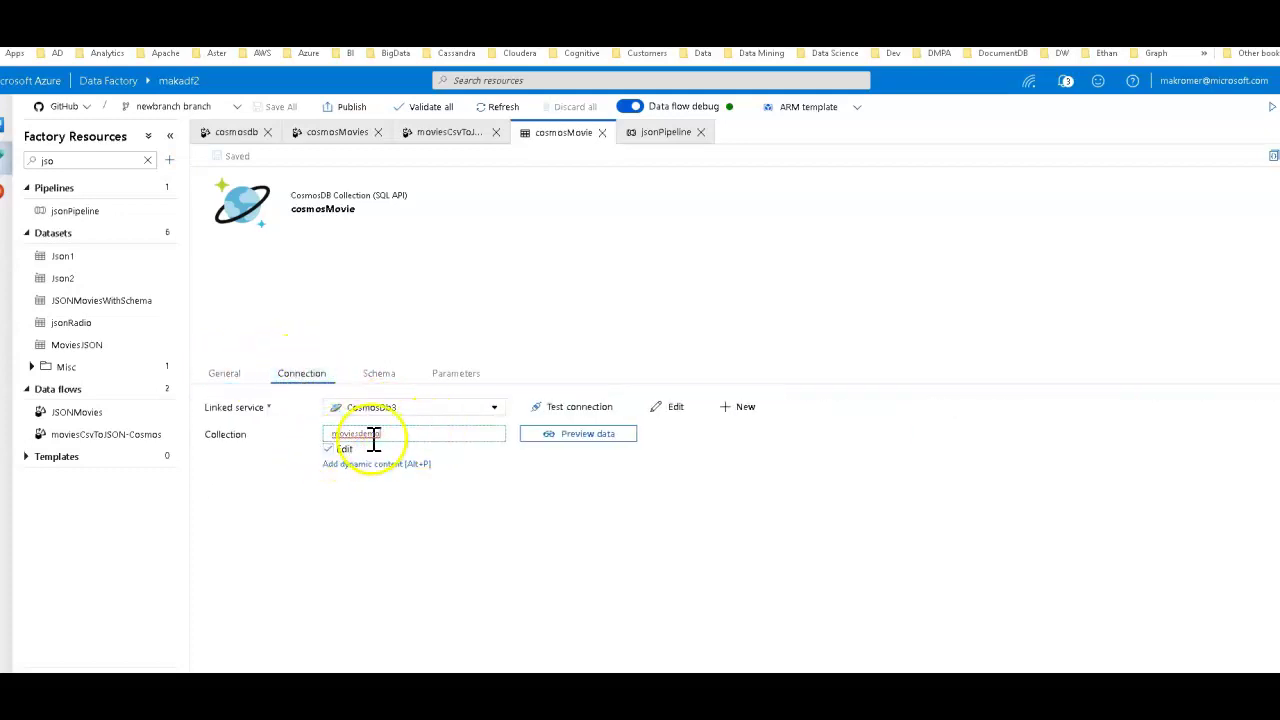
{"action": "left_click_drag", "start_coordinate": [414, 434], "coordinate": [305, 450]}
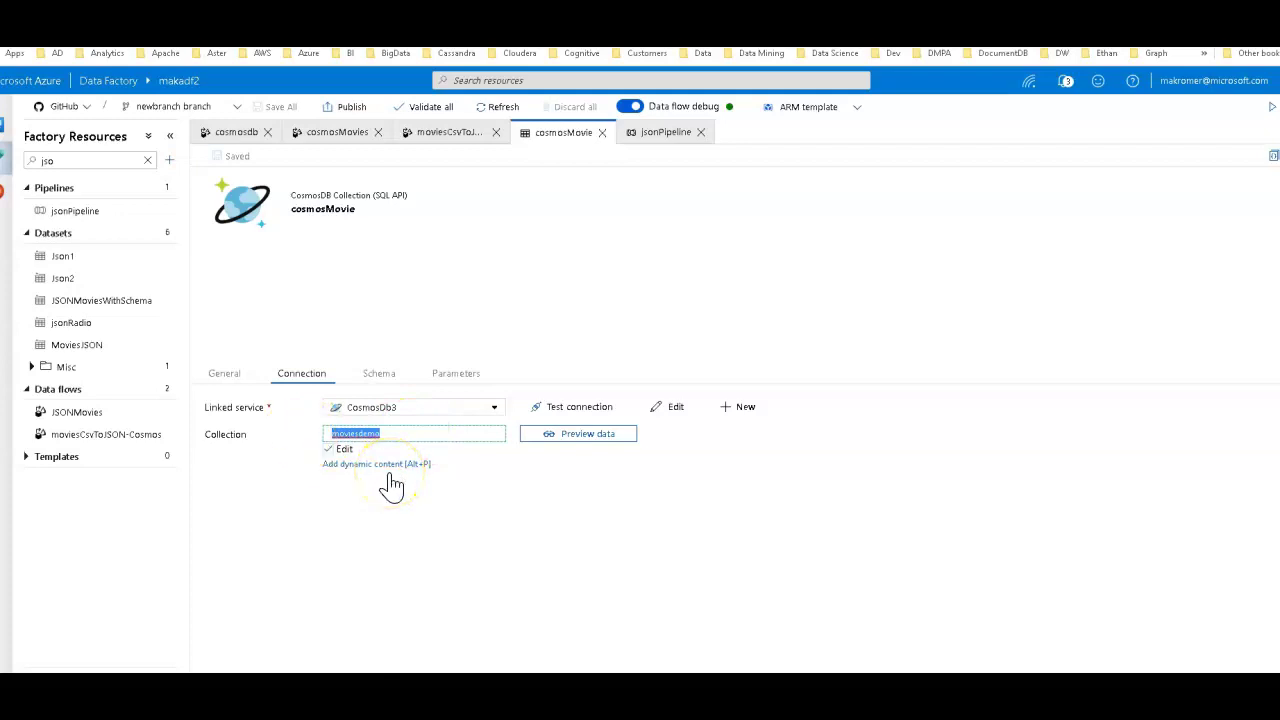
{"action": "left_click", "coordinate": [377, 374]}
{"action": "left_click", "coordinate": [316, 380]}
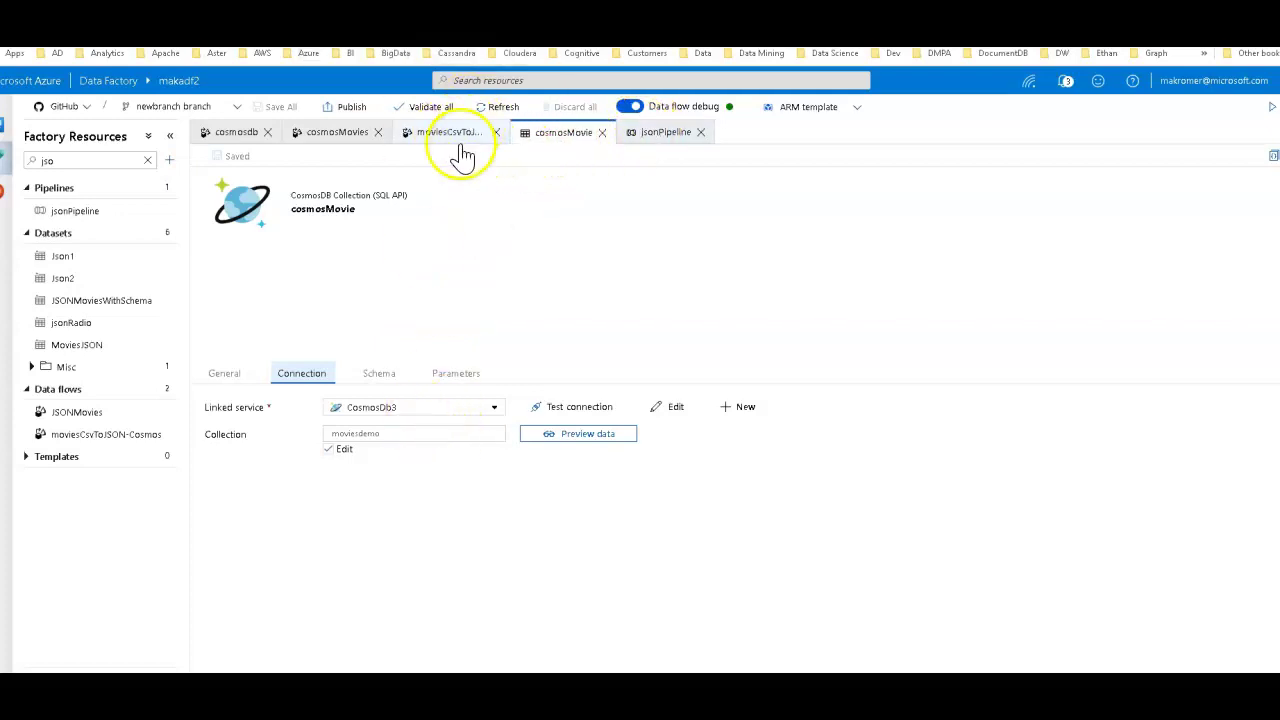
Return to the moviesCsvToJSON-Cosmos data flow and review the makeJSON sink's collection action, partition key and throughput settings.
{"action": "left_click", "coordinate": [430, 136]}
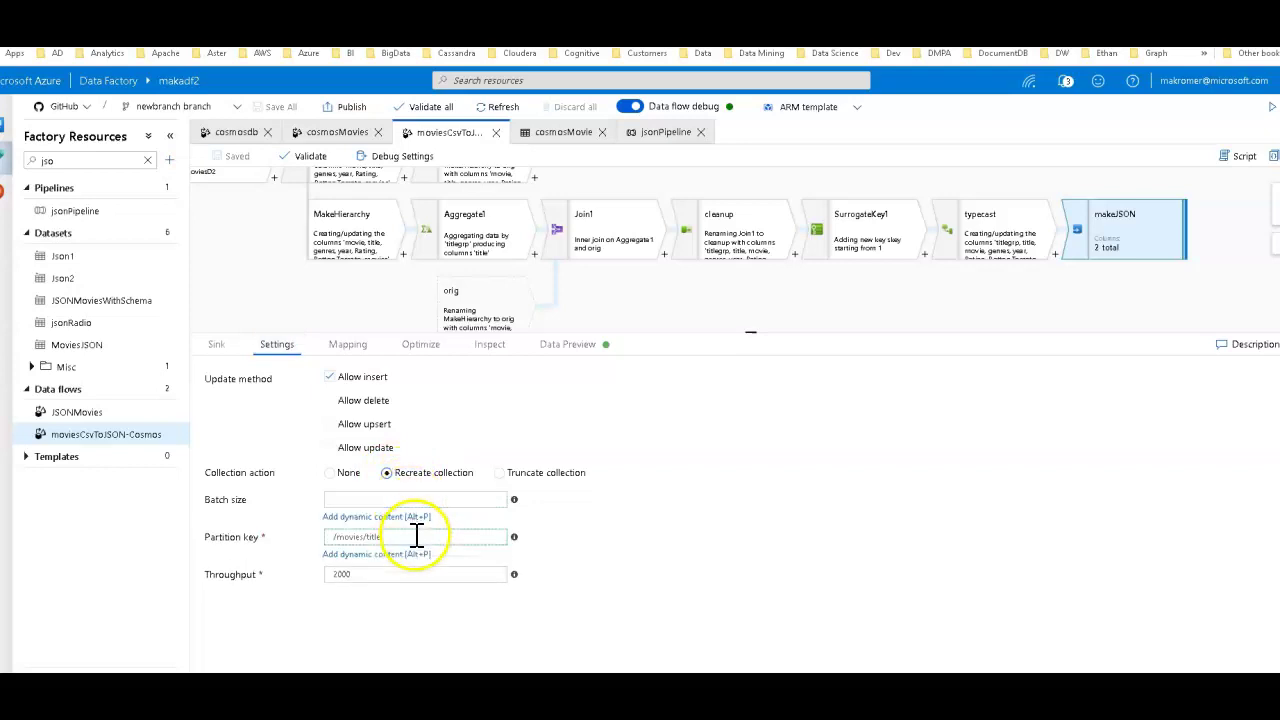
{"action": "left_click_drag", "start_coordinate": [429, 533], "coordinate": [294, 529]}
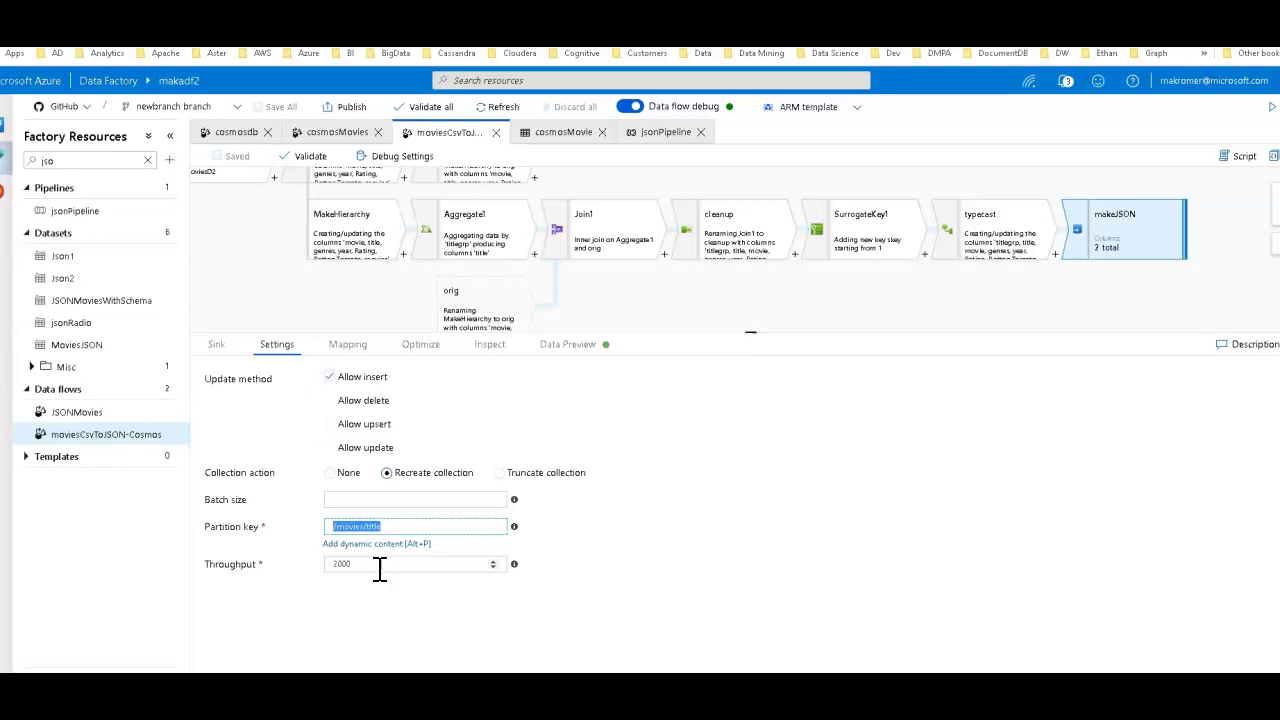
{"action": "left_click", "coordinate": [815, 590]}
{"action": "left_click", "coordinate": [751, 390]}
Rename the output column mapped from skey to id in the makeJSON sink's column mapping.
{"action": "left_click", "coordinate": [418, 352]}
{"action": "left_click", "coordinate": [346, 348]}
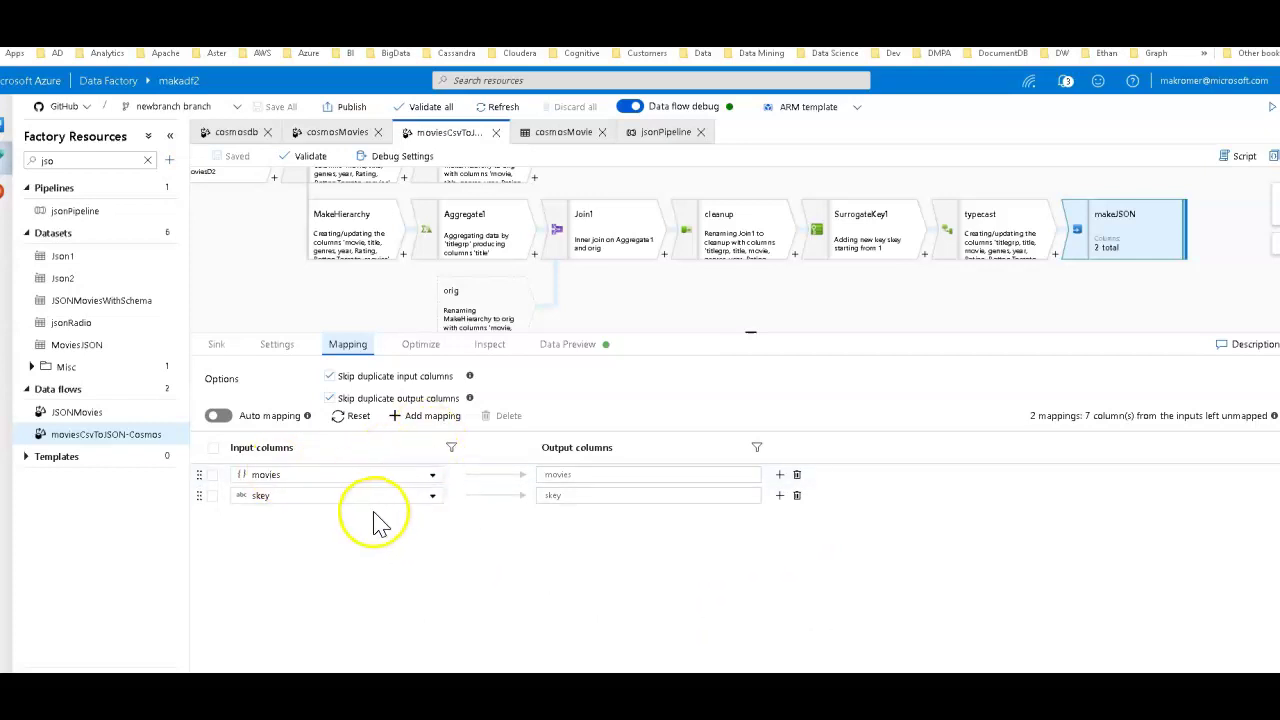
{"action": "double_click", "coordinate": [660, 495]}
{"action": "type", "text": "id"}
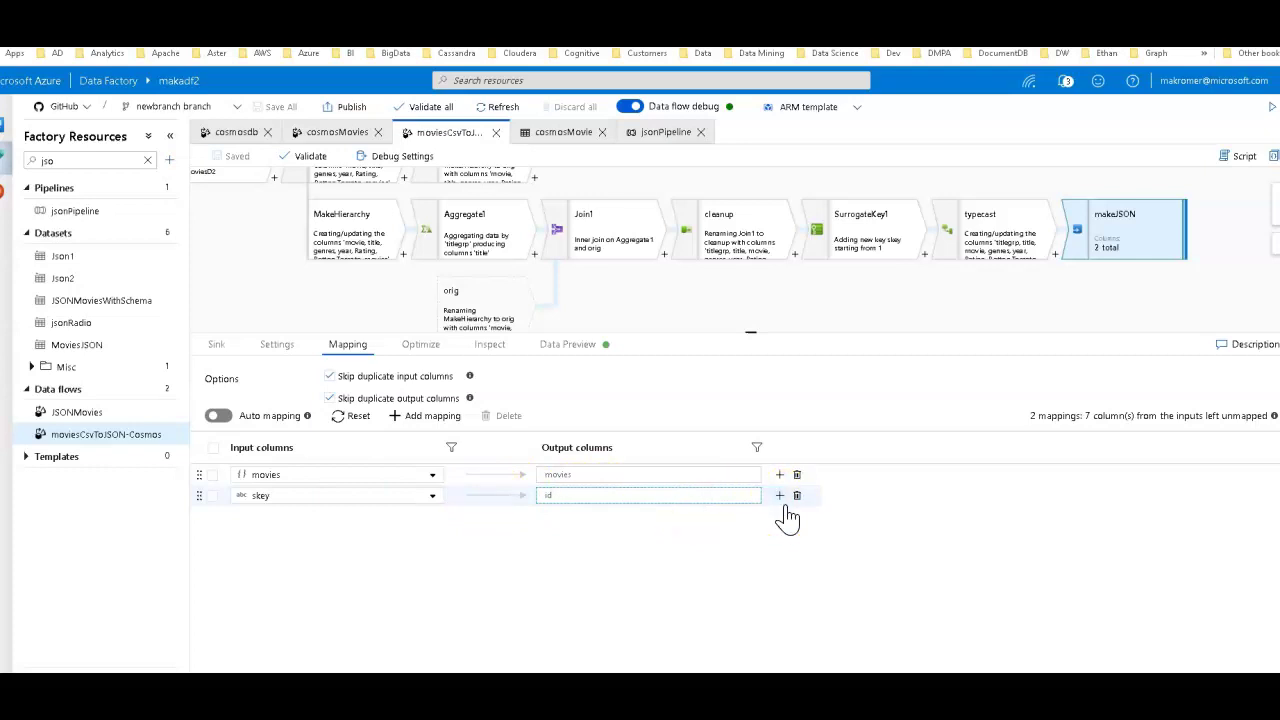
Refresh the makeJSON sink's data preview, enlarge the preview area and inspect the genres arrays of several movie rows.
{"action": "left_click", "coordinate": [565, 349]}
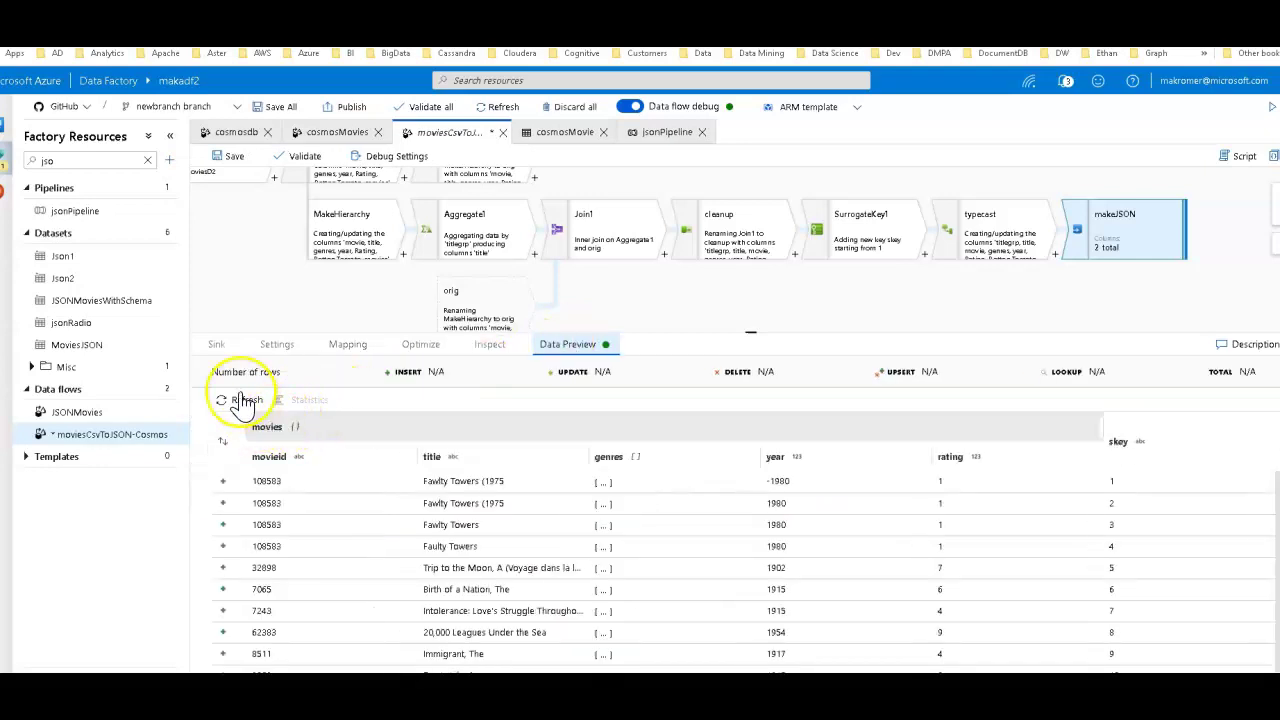
{"action": "left_click", "coordinate": [243, 400]}
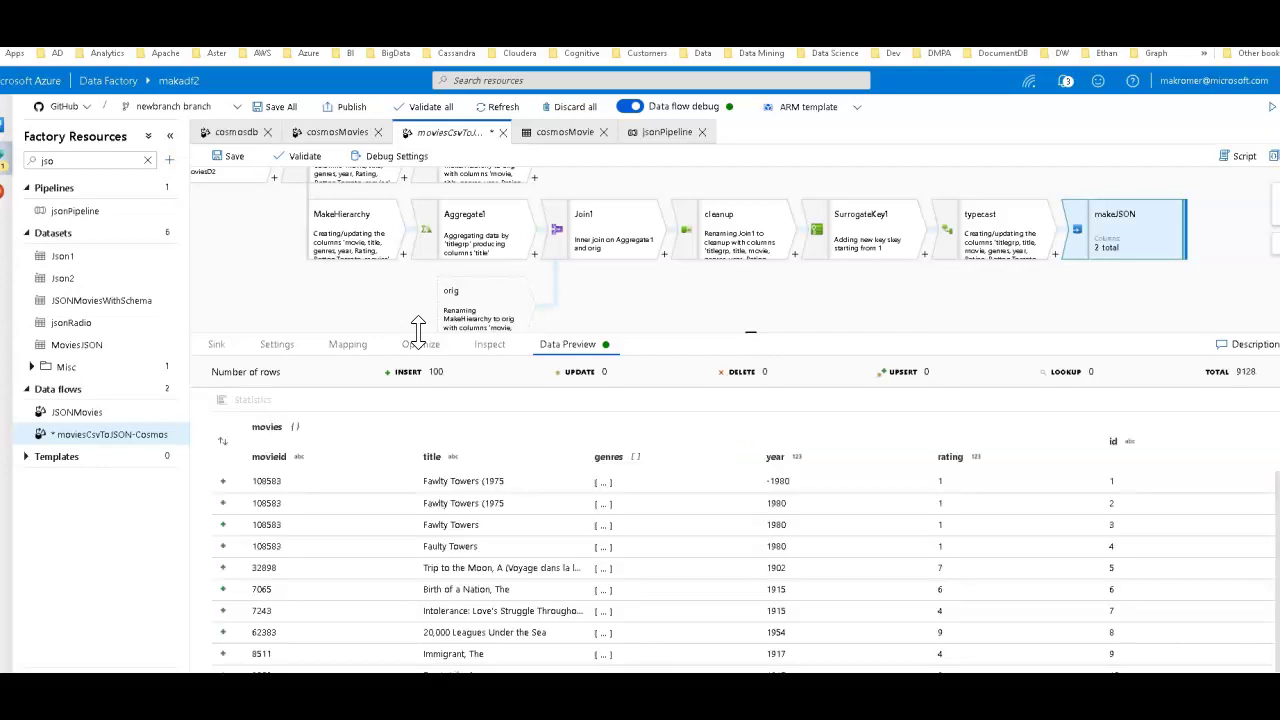
{"action": "left_click_drag", "start_coordinate": [418, 330], "coordinate": [410, 265]}
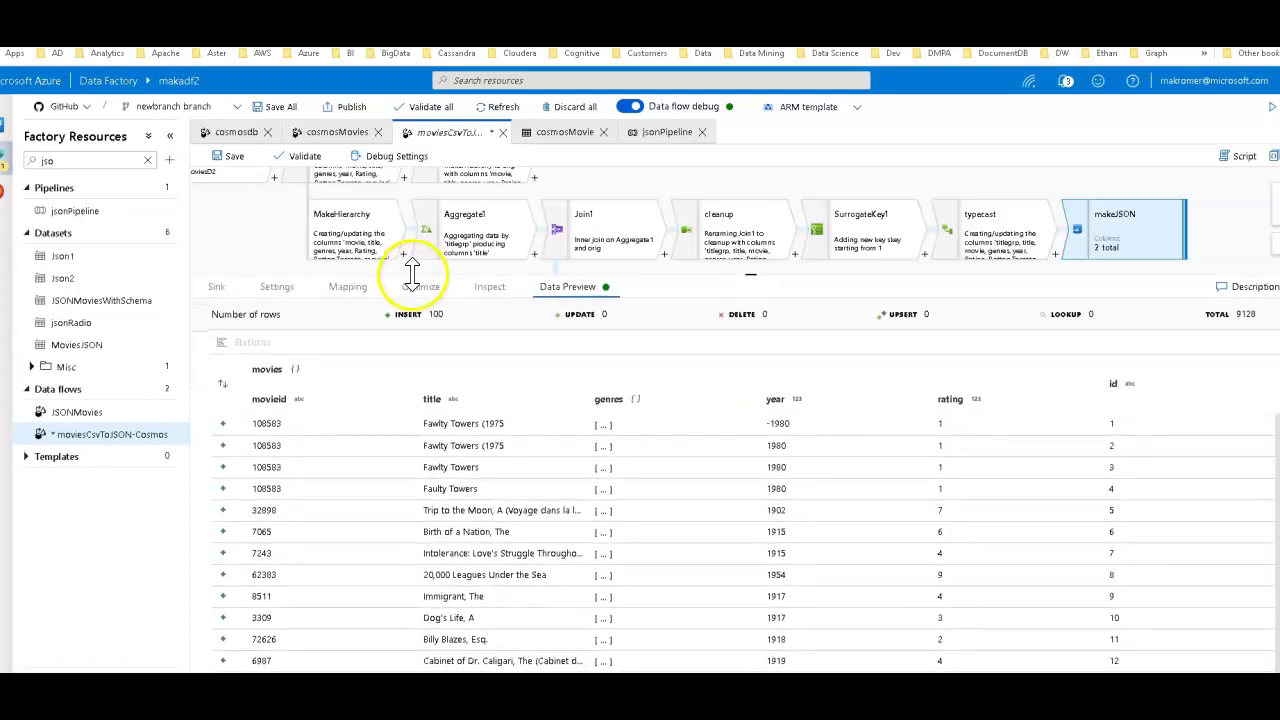
{"action": "left_click", "coordinate": [605, 424]}
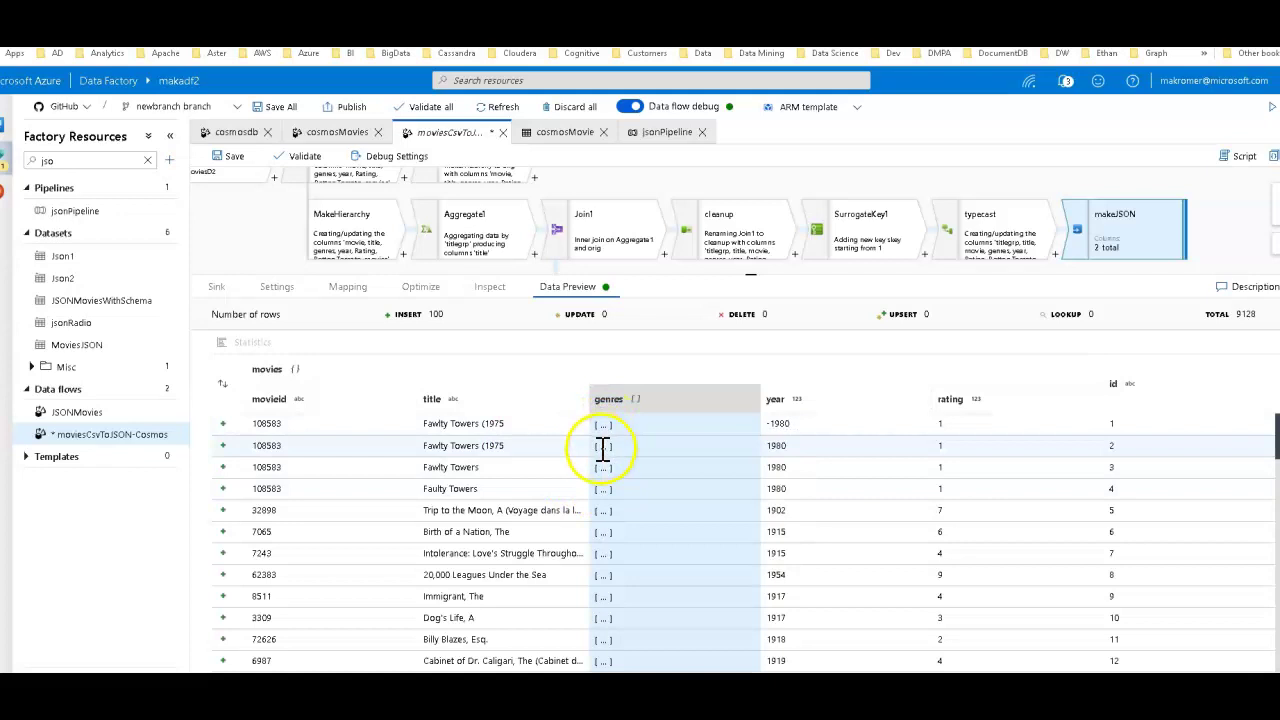
{"action": "left_click", "coordinate": [603, 447]}
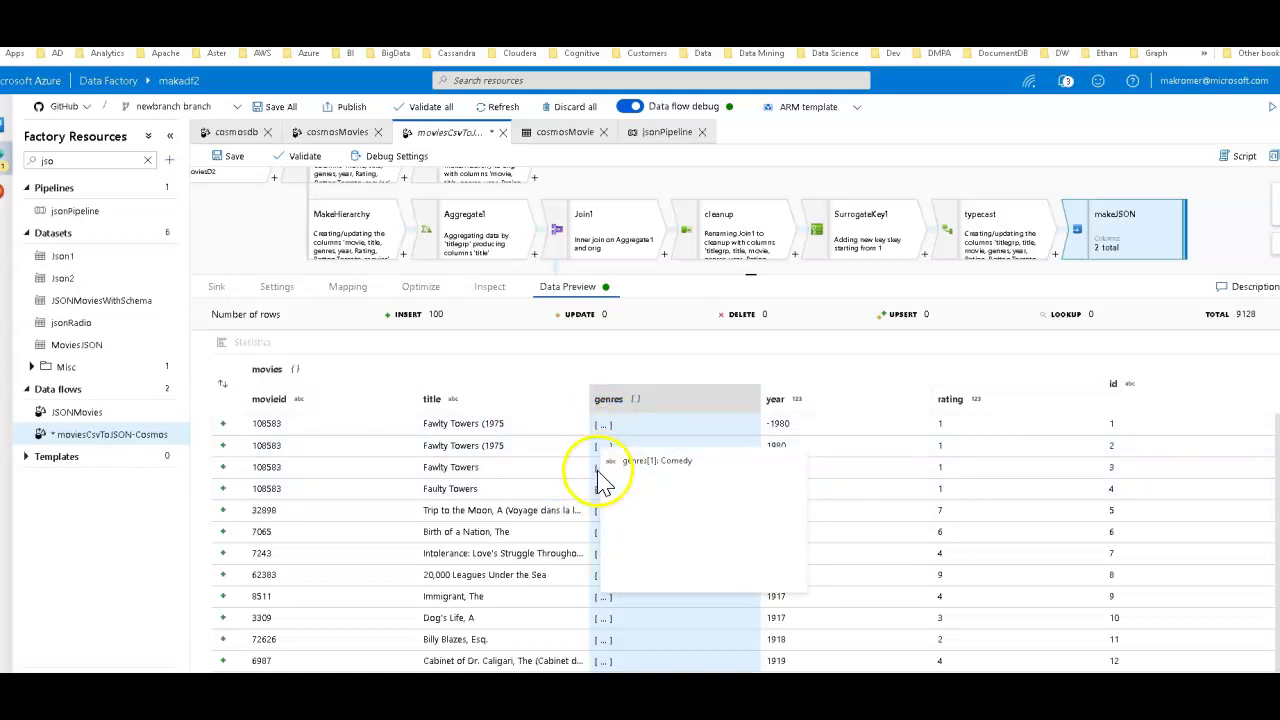
{"action": "left_click", "coordinate": [601, 474]}
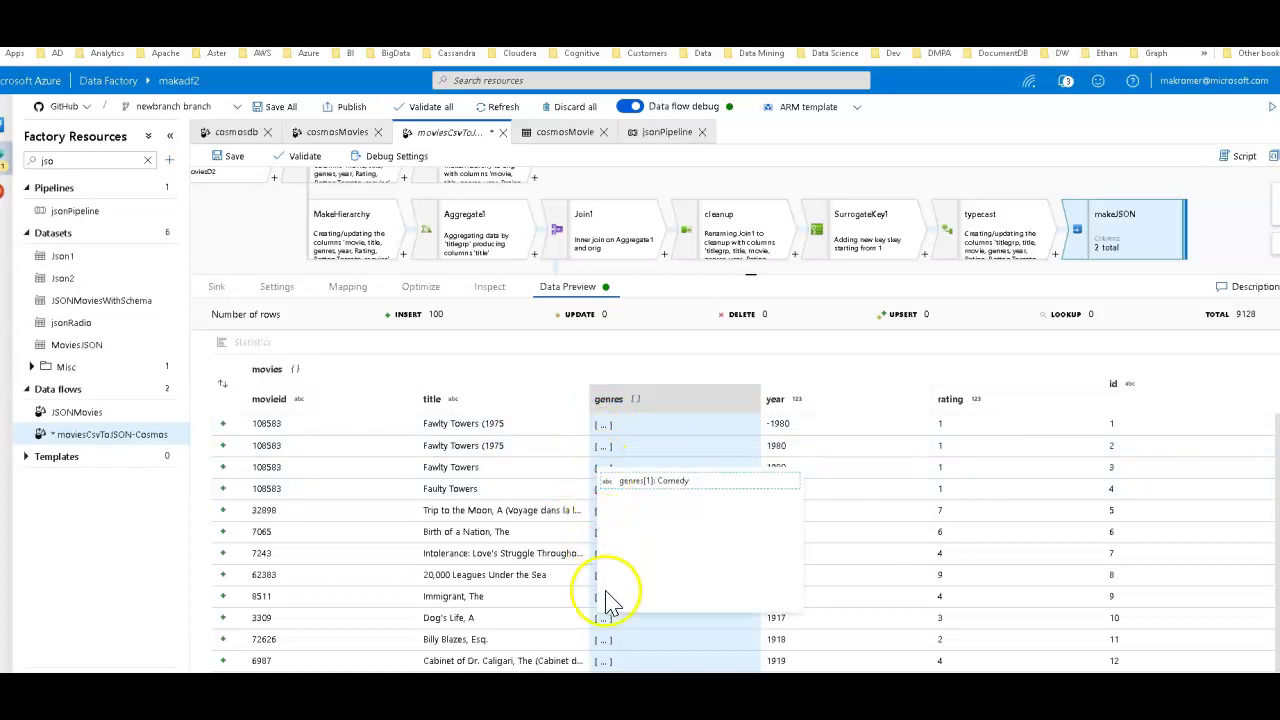
{"action": "left_click", "coordinate": [603, 645]}
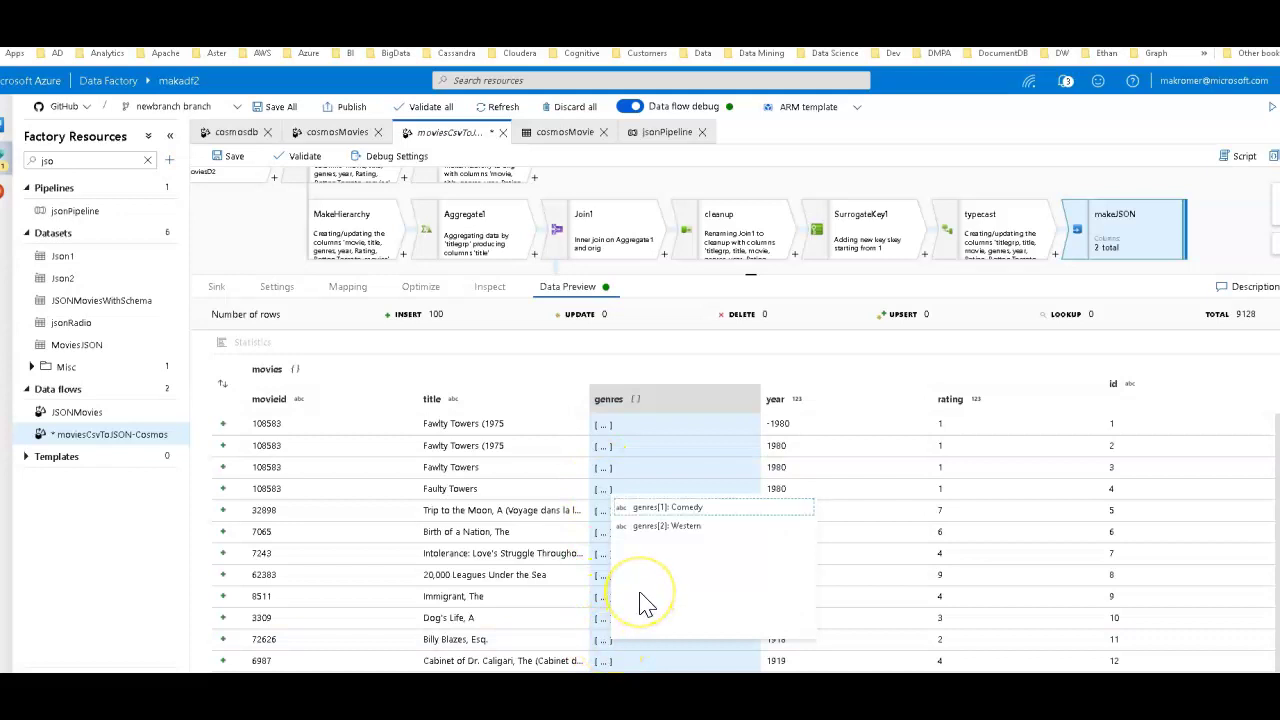
Start a debug run of jsonPipeline and dismiss its running notification.
{"action": "left_click", "coordinate": [634, 137]}
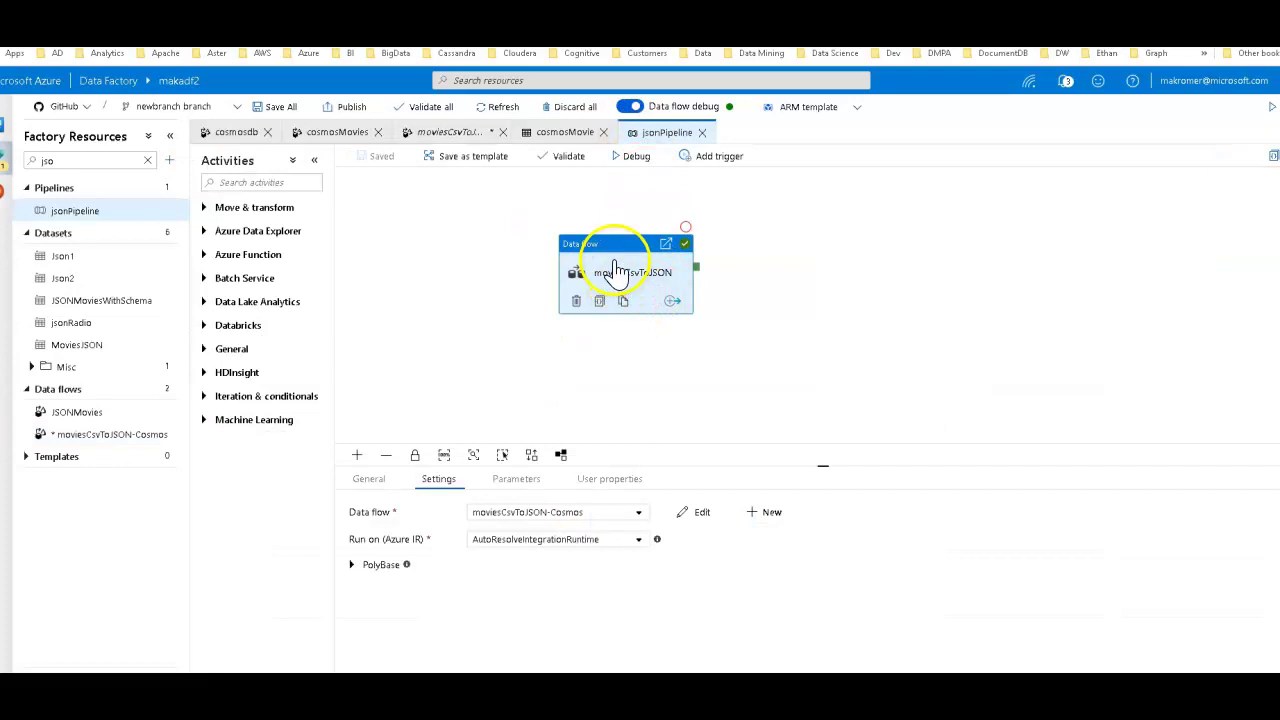
{"action": "left_click", "coordinate": [634, 166]}
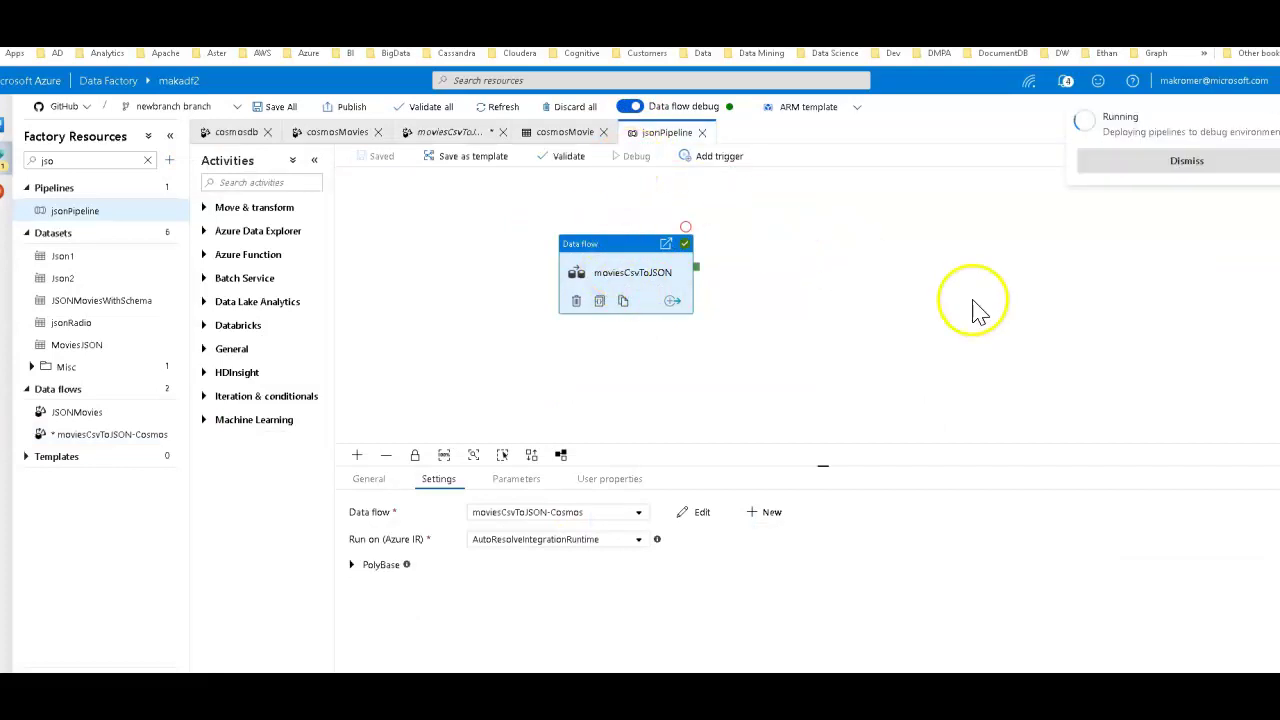
{"action": "left_click", "coordinate": [1094, 160]}
{"action": "left_click", "coordinate": [1049, 249]}
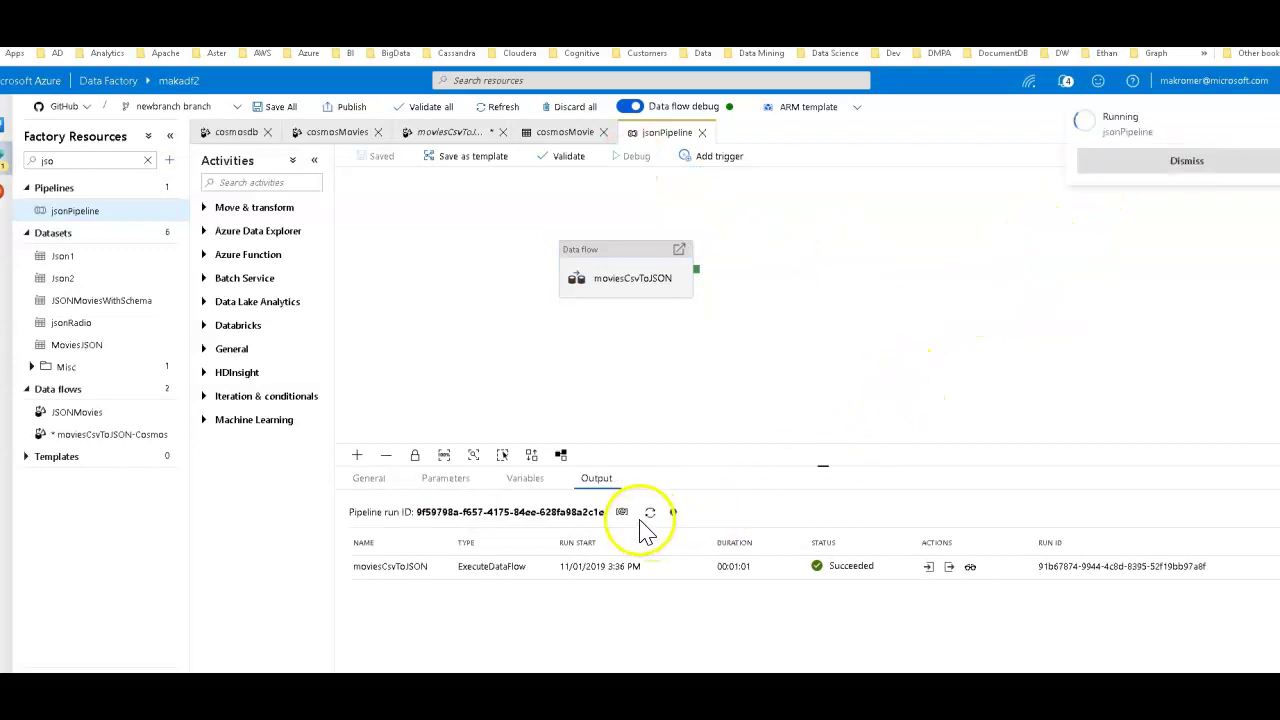
{"action": "left_click", "coordinate": [1177, 163]}
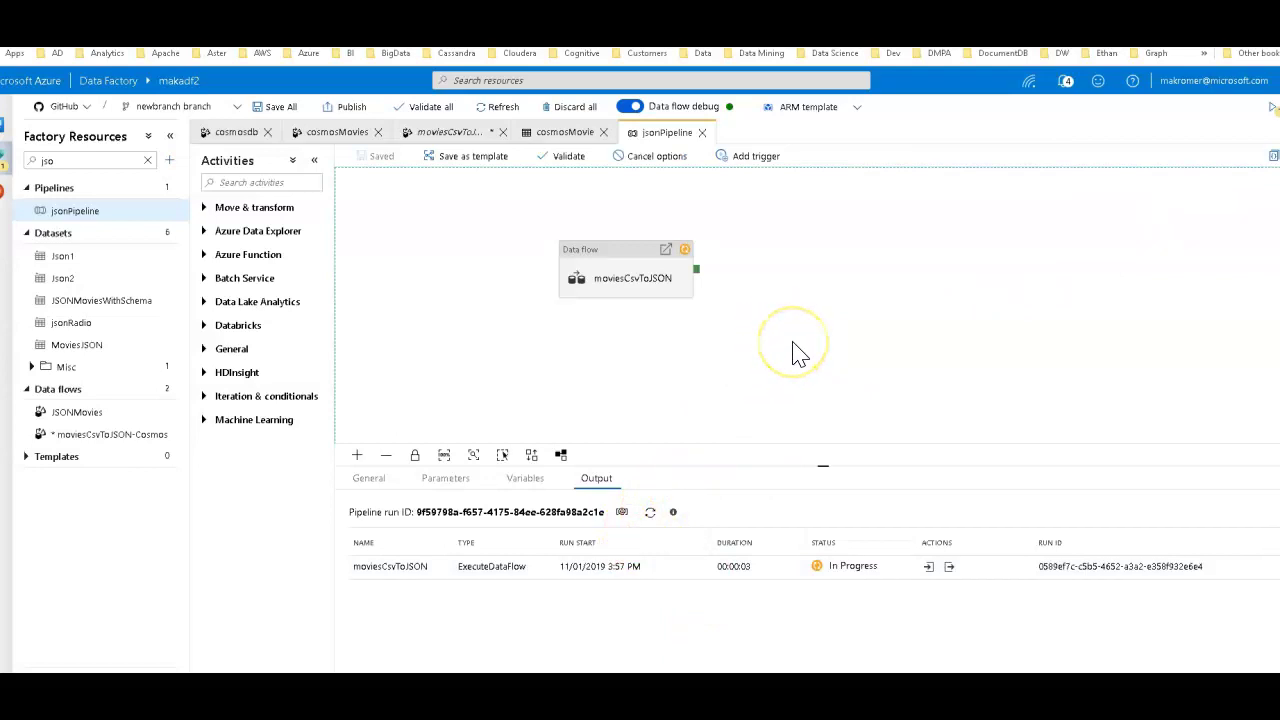
{"action": "left_click", "coordinate": [810, 296]}
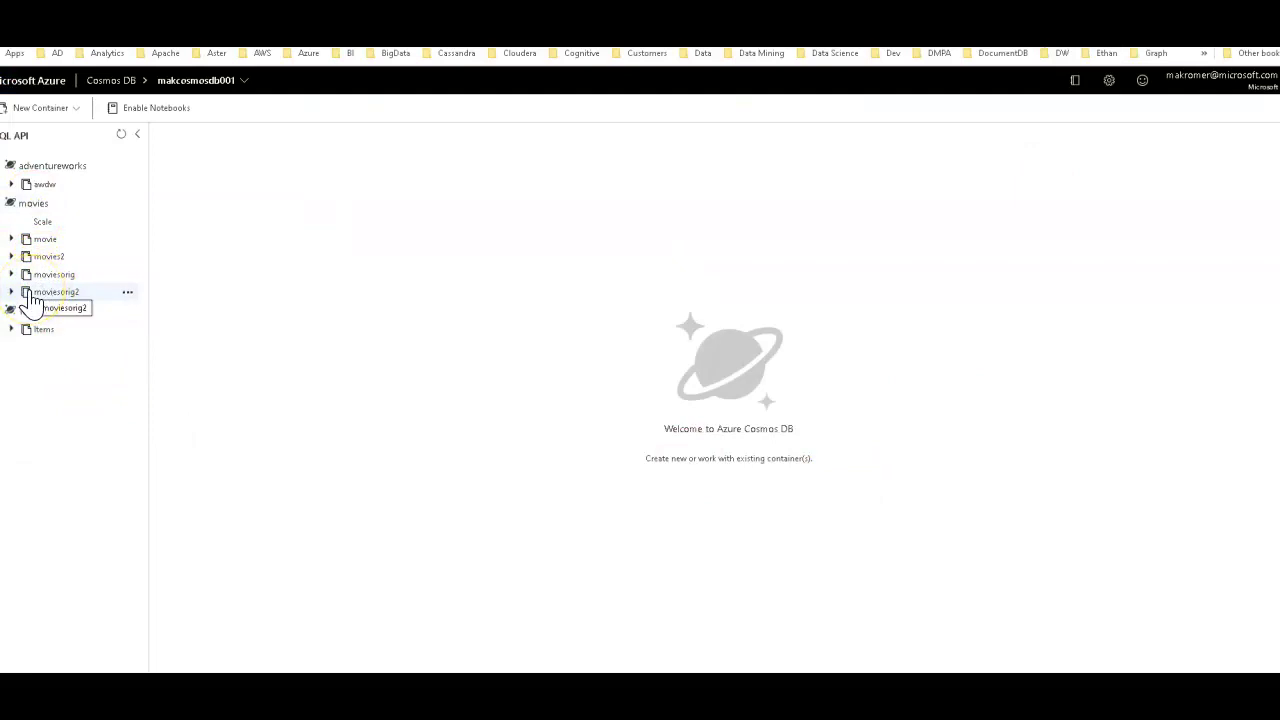
In the Cosmos DB data explorer, refresh the container list and open the items of the moviesdemo container.
{"action": "left_click", "coordinate": [121, 135]}
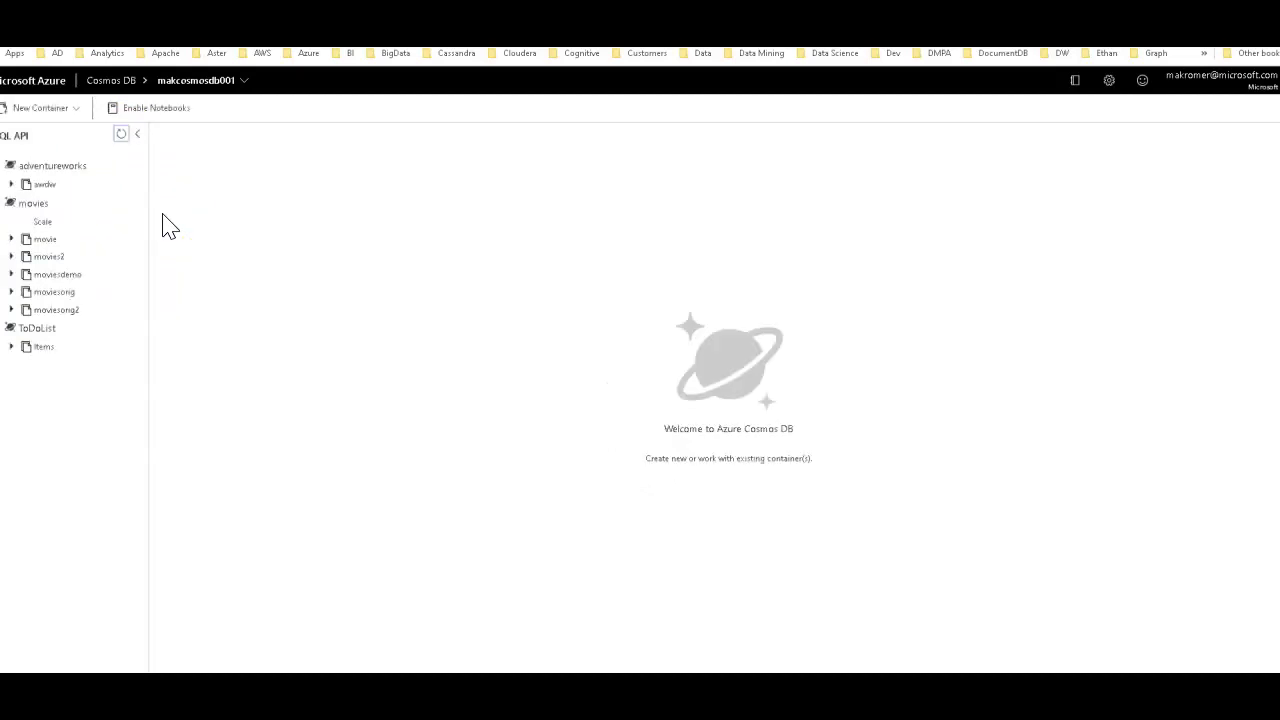
{"action": "left_click", "coordinate": [12, 275]}
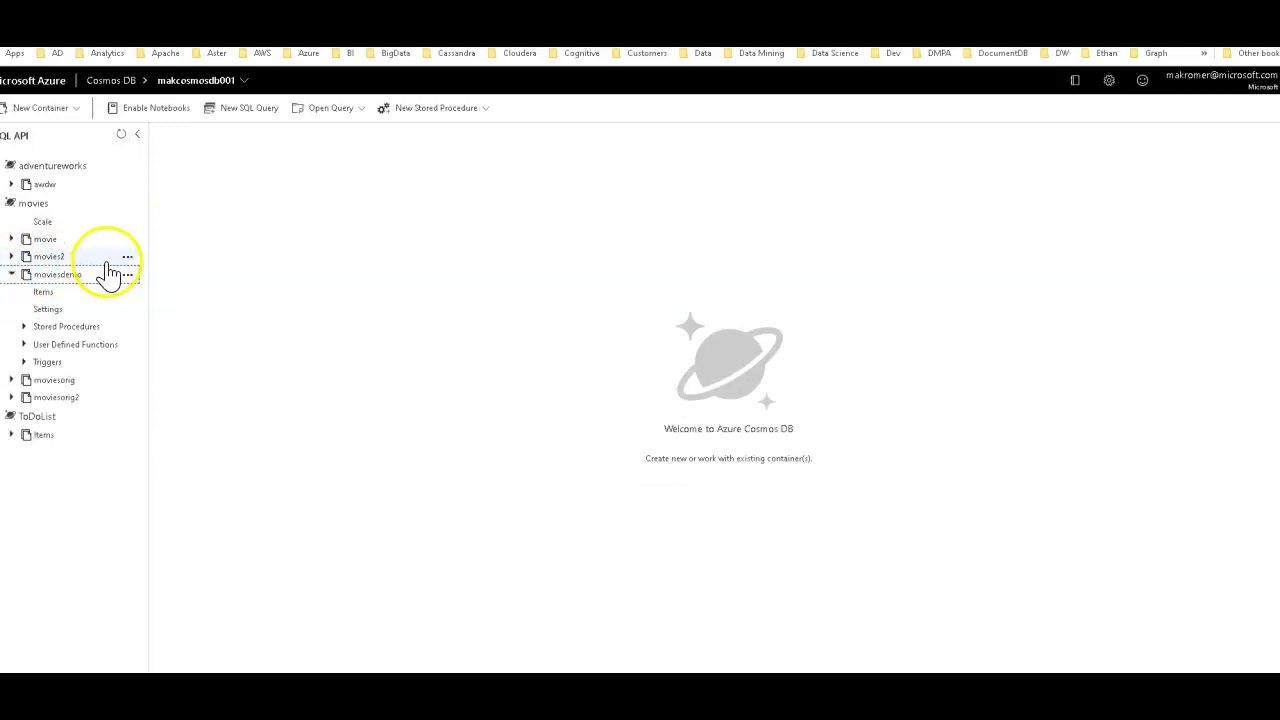
{"action": "left_click", "coordinate": [54, 298]}
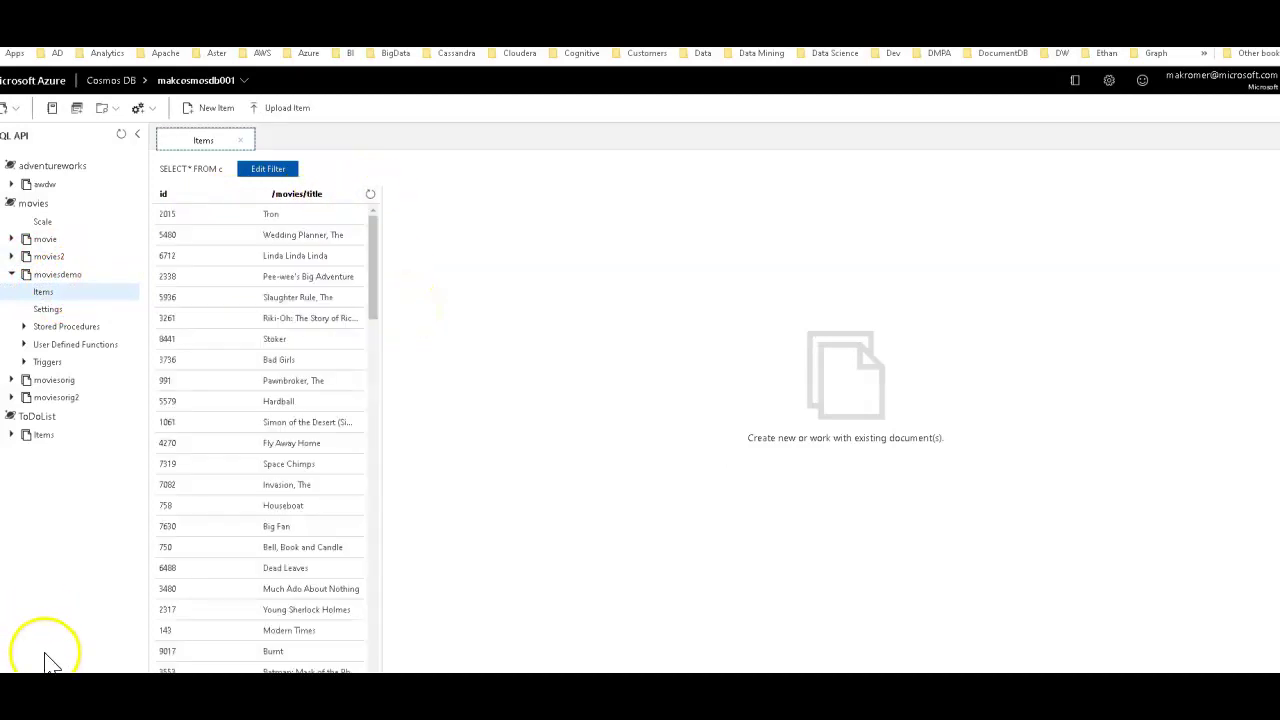
Examine the JSON documents for Tron, Wedding Planner, Linda Linda Linda and Pee-wee's Big Adventure.
{"action": "left_click", "coordinate": [279, 219]}
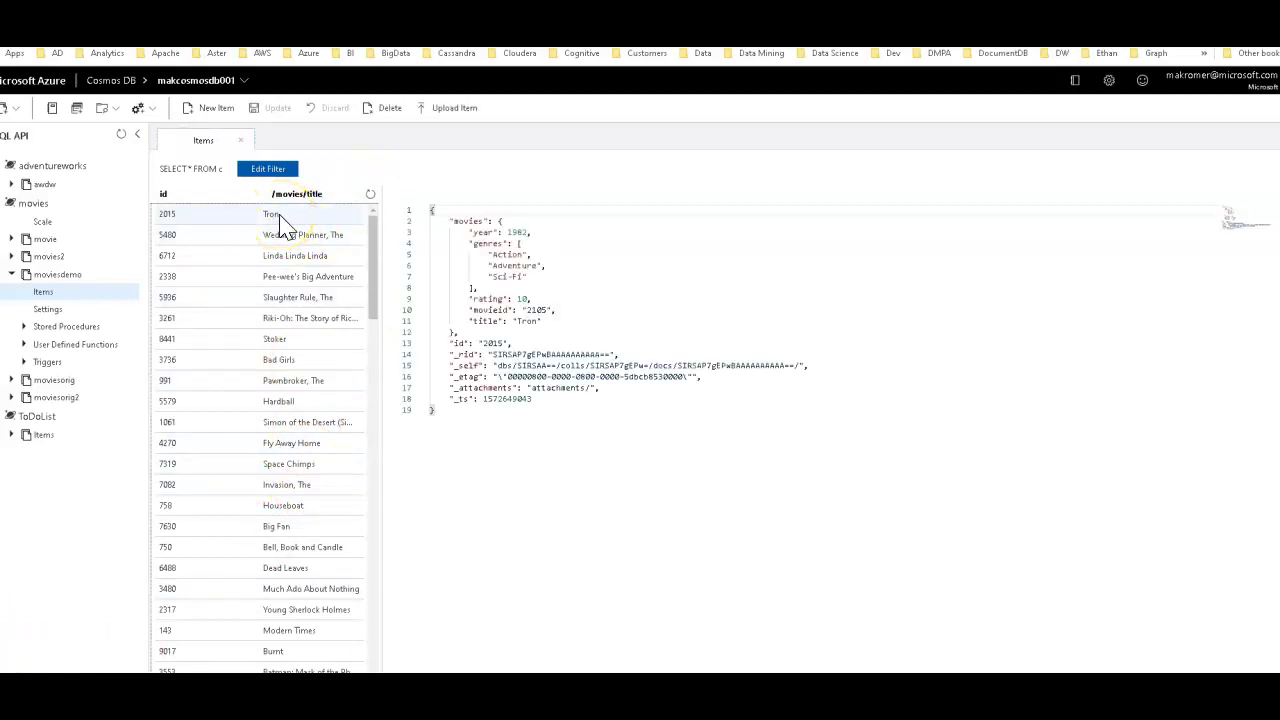
{"action": "left_click", "coordinate": [530, 233]}
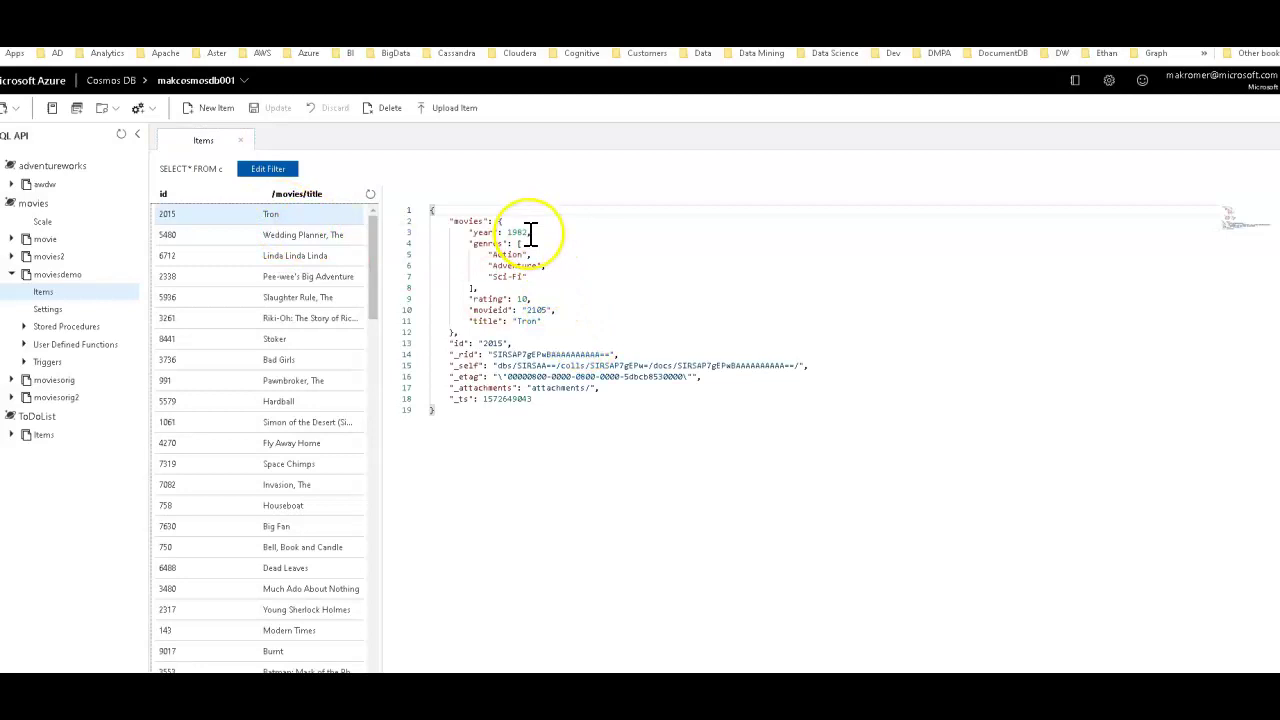
{"action": "left_click", "coordinate": [433, 323]}
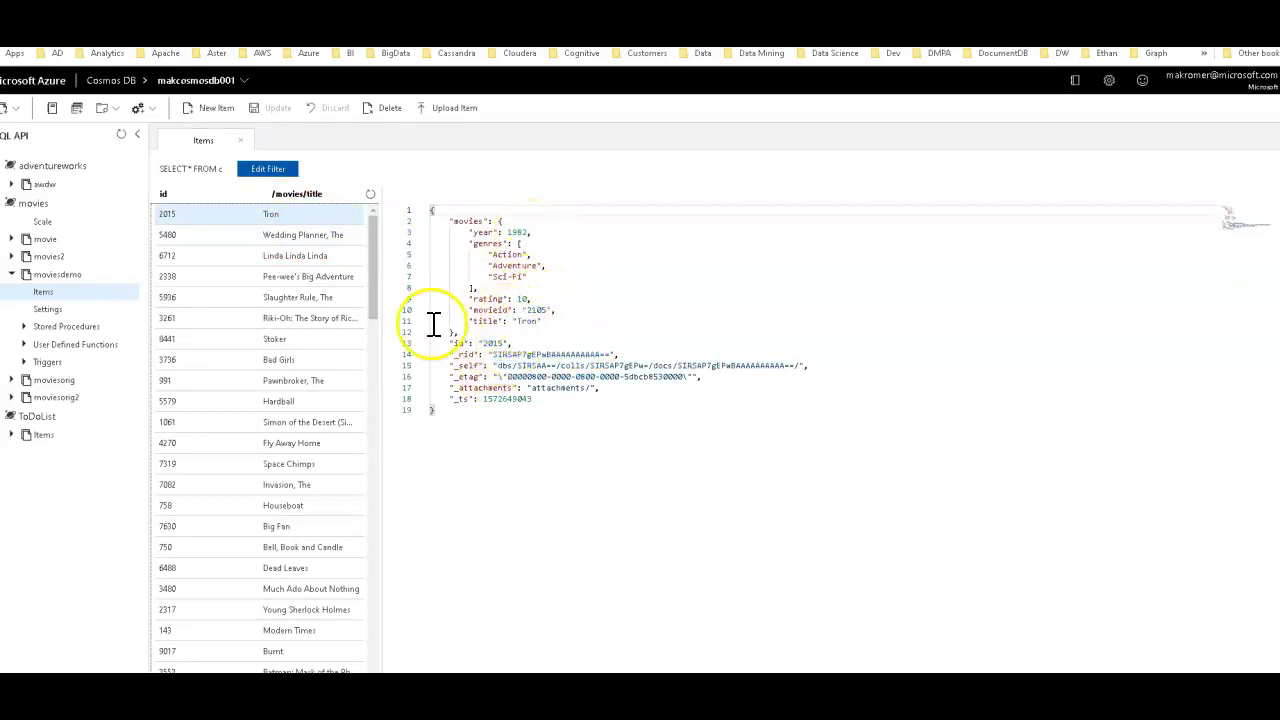
{"action": "left_click", "coordinate": [185, 240]}
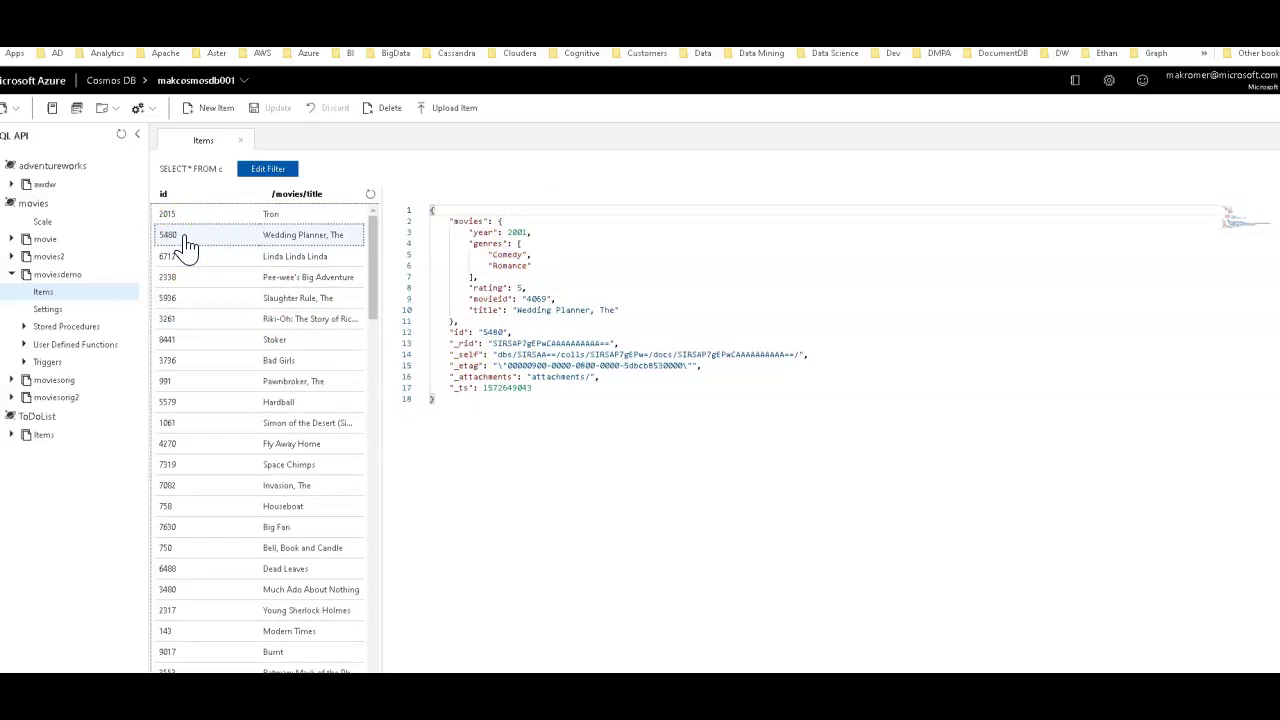
{"action": "left_click", "coordinate": [195, 259]}
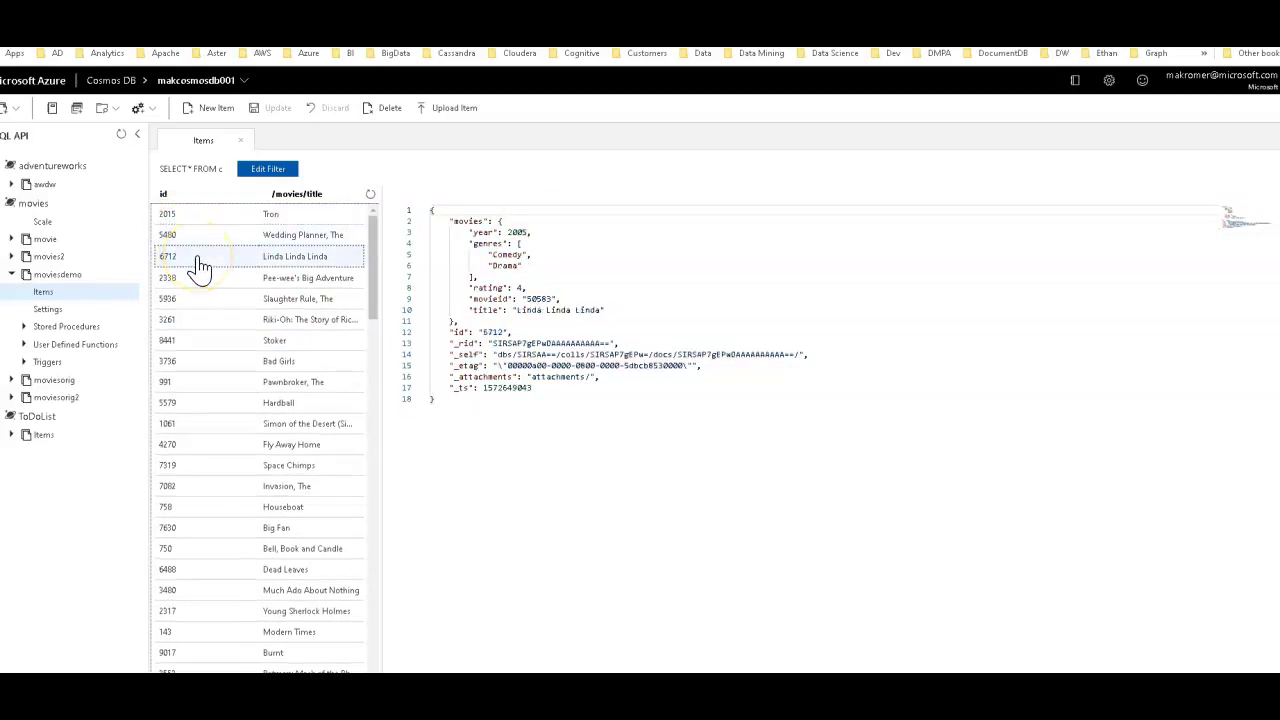
{"action": "left_click", "coordinate": [220, 279]}
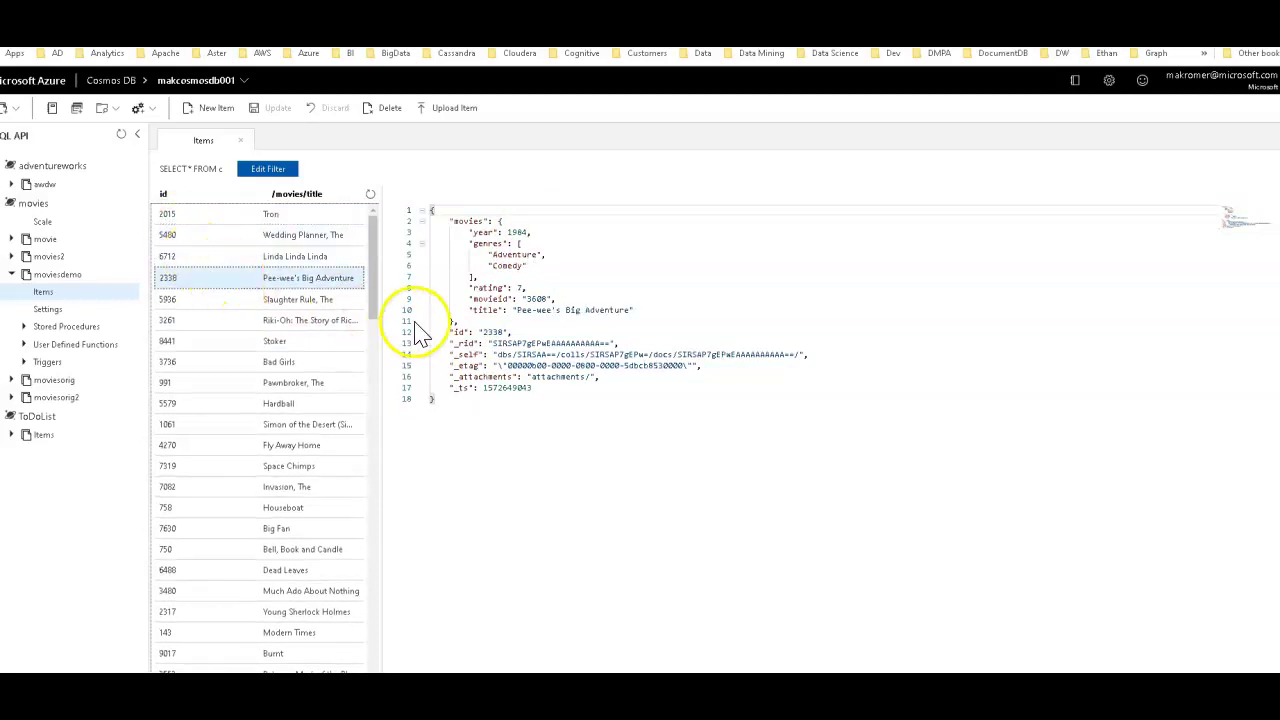